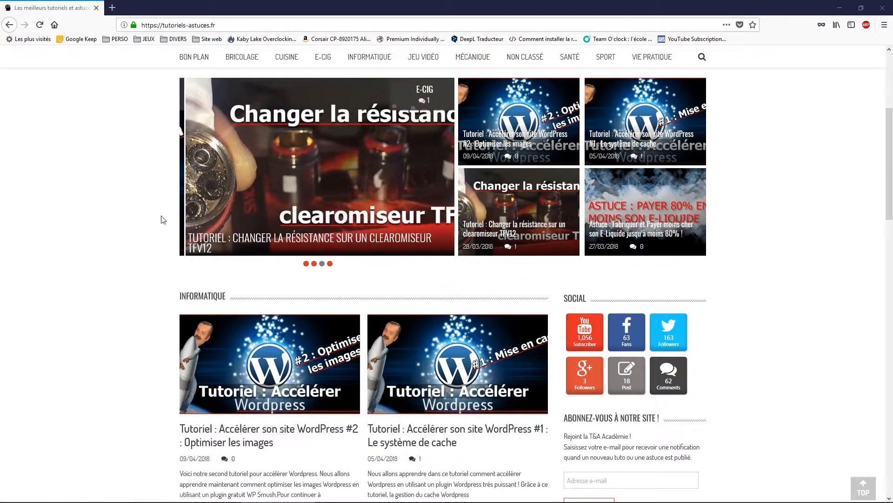
# - Open a new blank Firefox tab beside the tutorial site
pyautogui.click(115, 5)
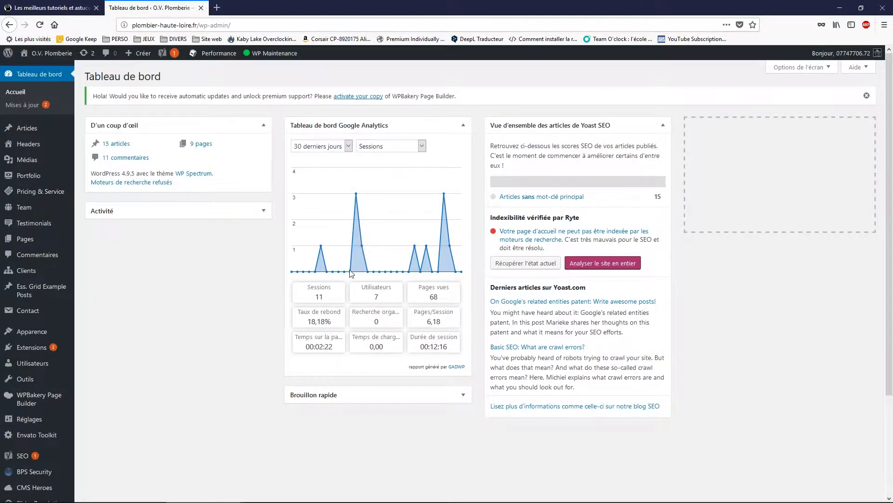
# - Go to the Extensions > Ajouter page in the WordPress admin
pyautogui.moveTo(40, 353)
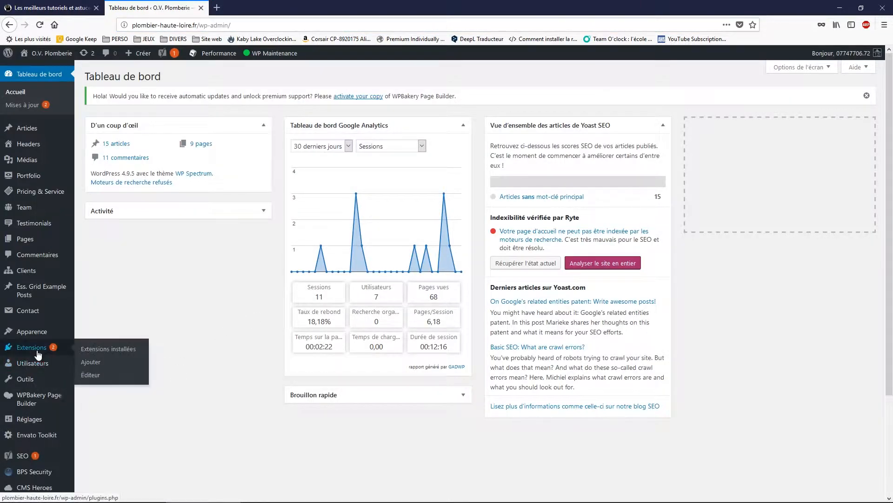
pyautogui.click(100, 362)
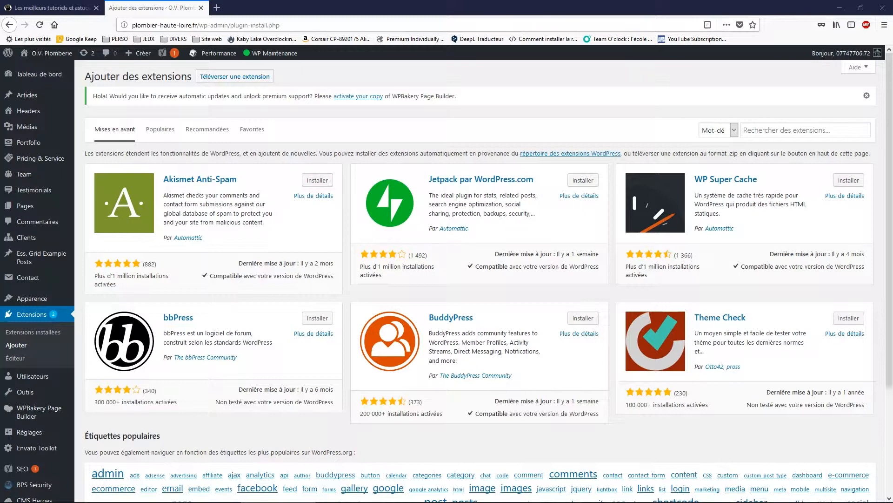
# - Search the plugin directory for 'wp optimize', then install and activate WP-Optimize
pyautogui.click(783, 130)
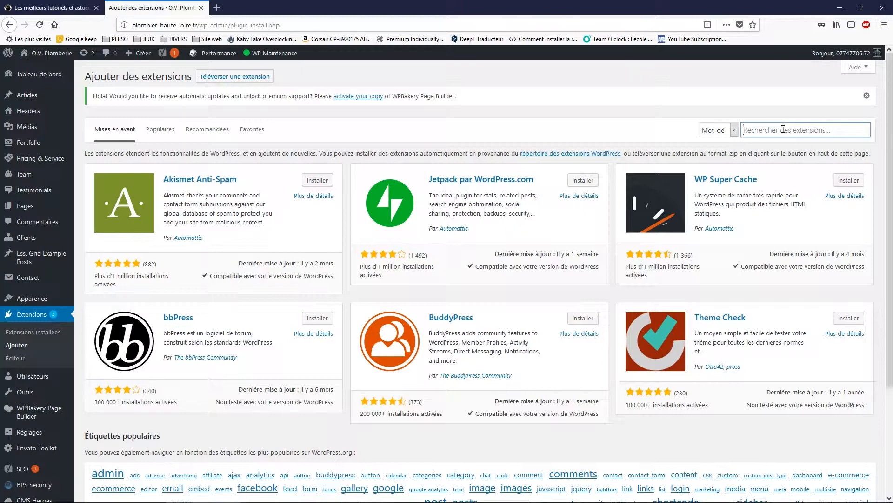
pyautogui.write('wp optimi')
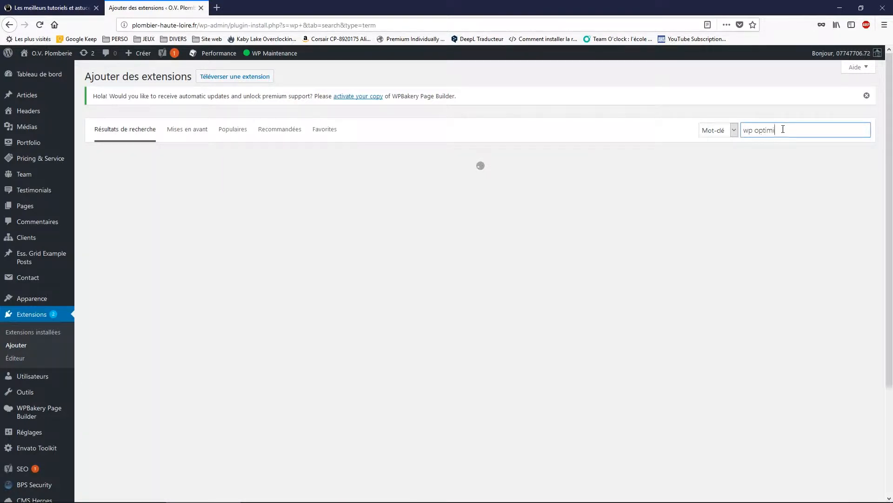
pyautogui.write('ze')
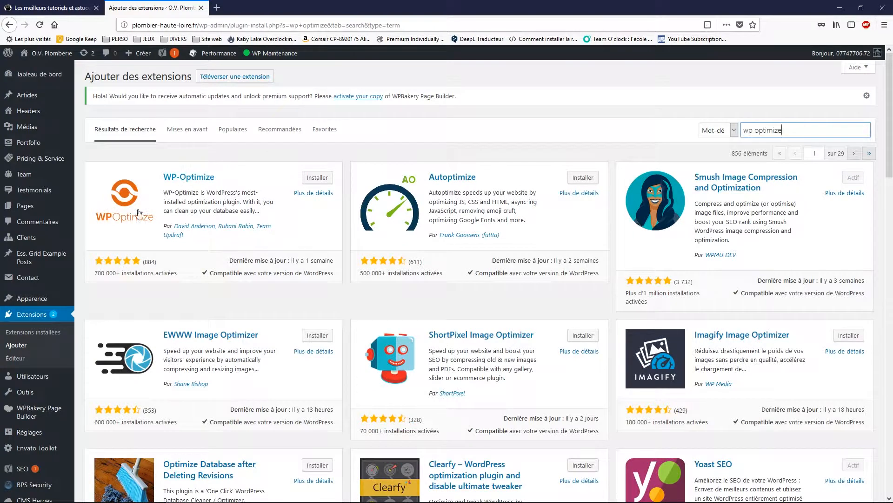
pyautogui.click(311, 180)
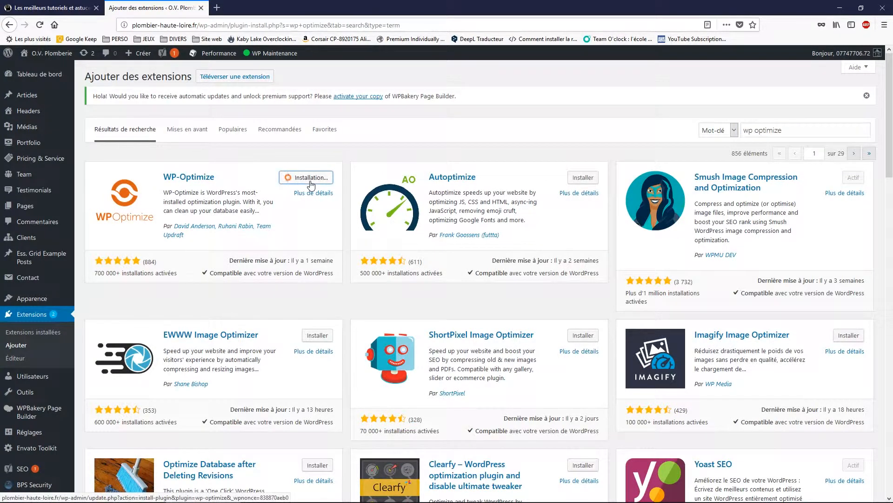
pyautogui.click(311, 178)
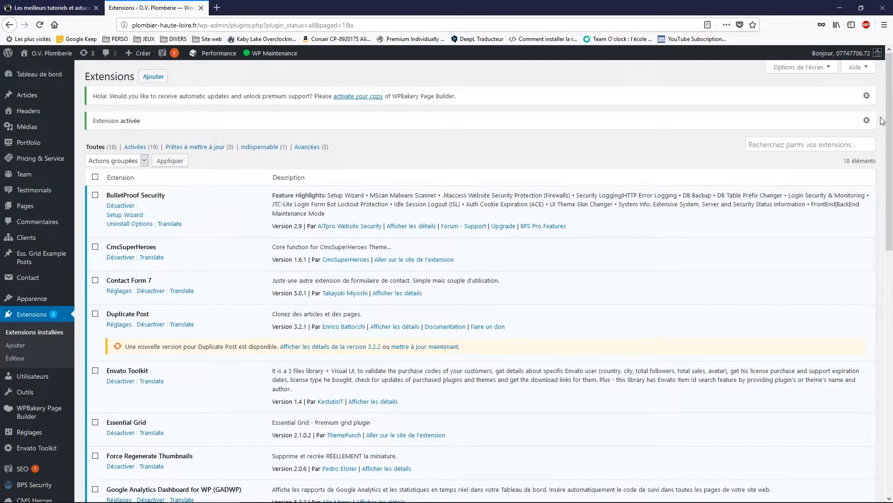
# - Dismiss the activation notices and open WP-Optimize's Réglages from the plugin list
pyautogui.click(866, 120)
pyautogui.click(866, 96)
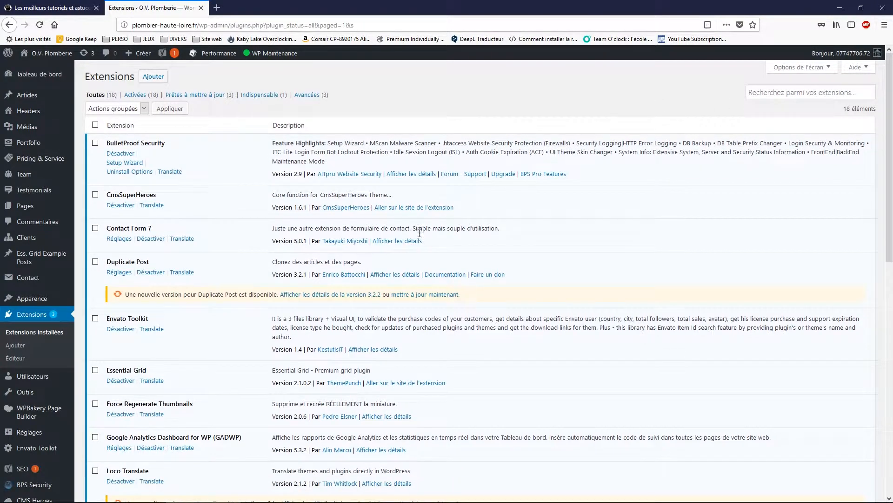
pyautogui.scroll(-3, 268, 312)
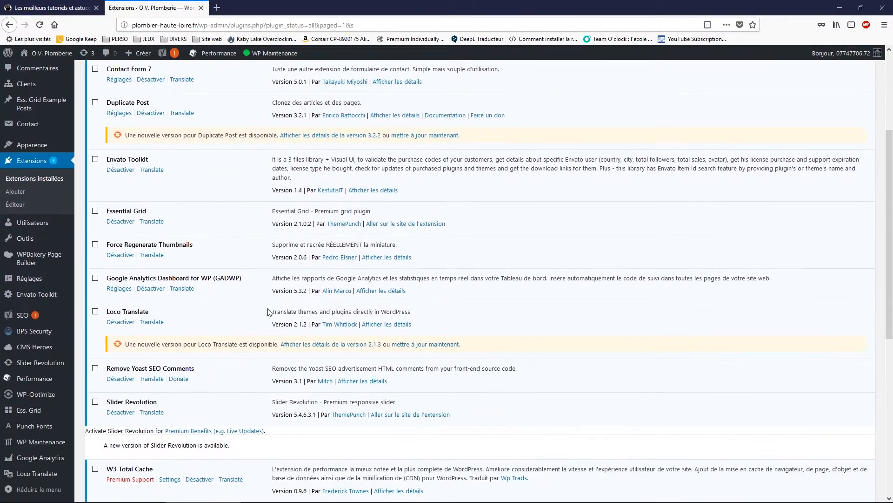
pyautogui.scroll(-3, 268, 311)
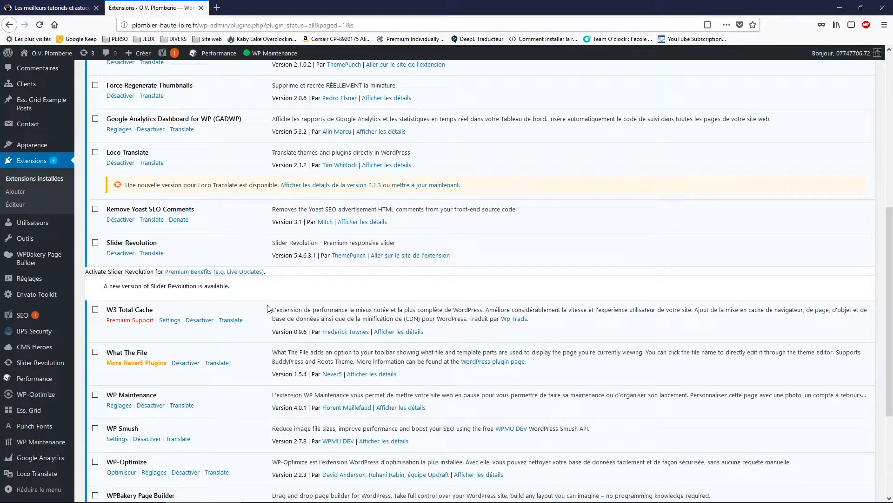
pyautogui.scroll(-2, 268, 308)
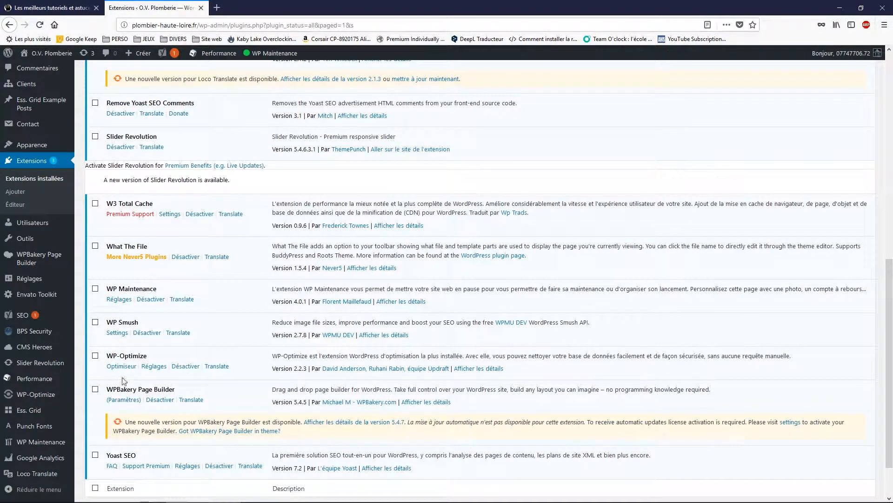
pyautogui.click(160, 367)
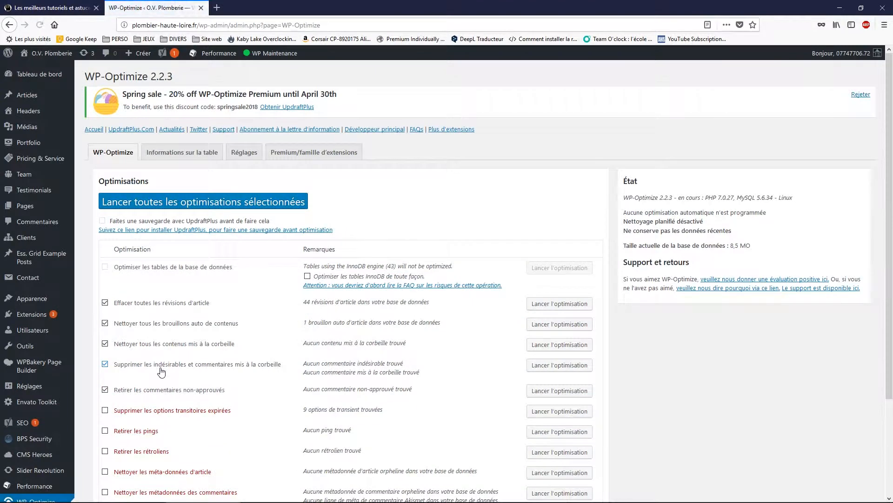
# - Switch to the Réglages section of the WP-Optimize page
pyautogui.scroll(-1, 162, 371)
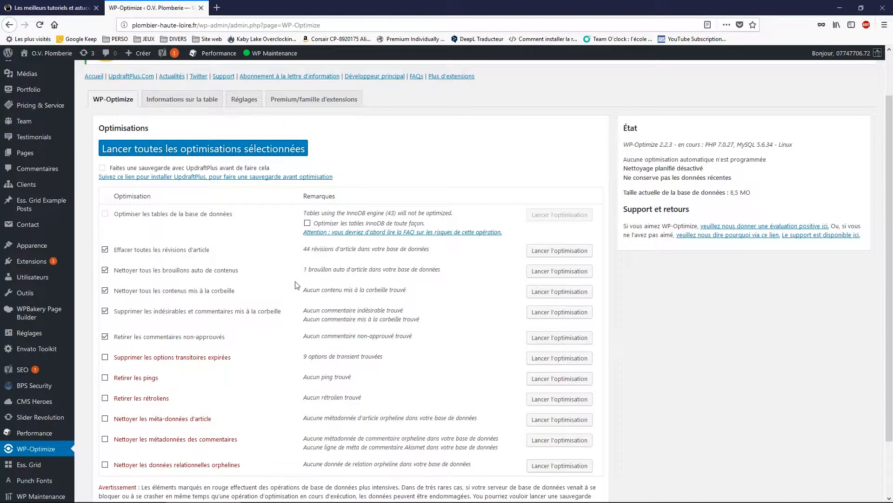
pyautogui.scroll(-1, 297, 285)
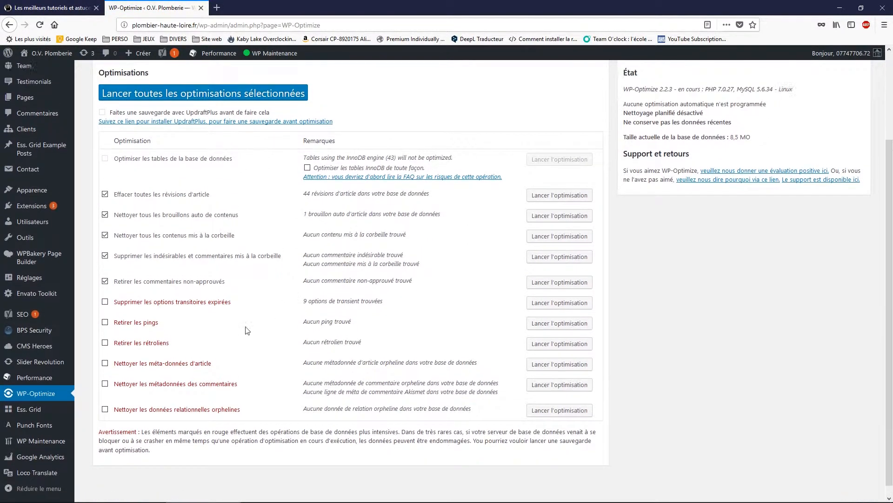
pyautogui.scroll(2, 247, 329)
pyautogui.click(256, 159)
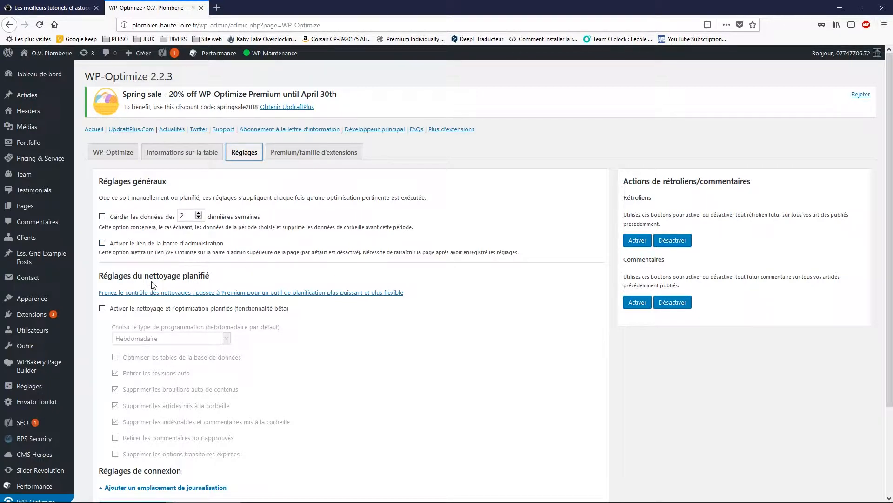
# - Enable Quotidien scheduled cleanup with table optimisation and expired transients, excluding spam/trashed comments
pyautogui.click(102, 308)
pyautogui.click(227, 338)
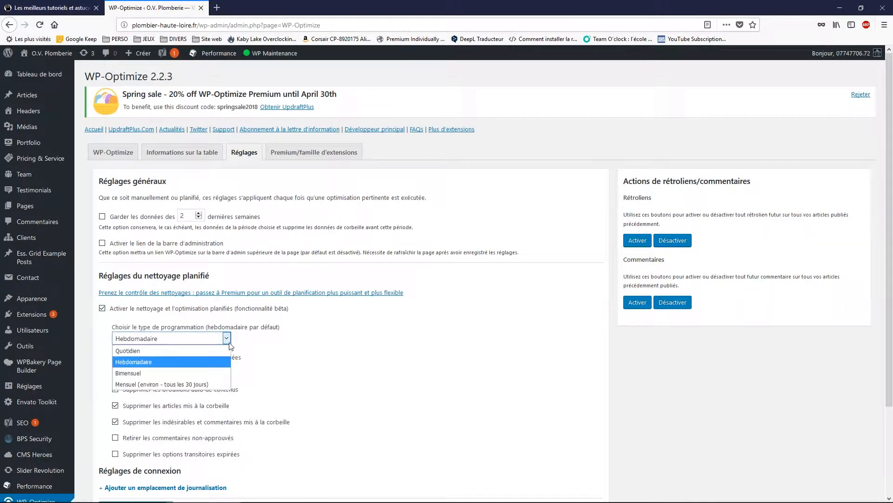
pyautogui.click(167, 351)
pyautogui.scroll(-3, 168, 355)
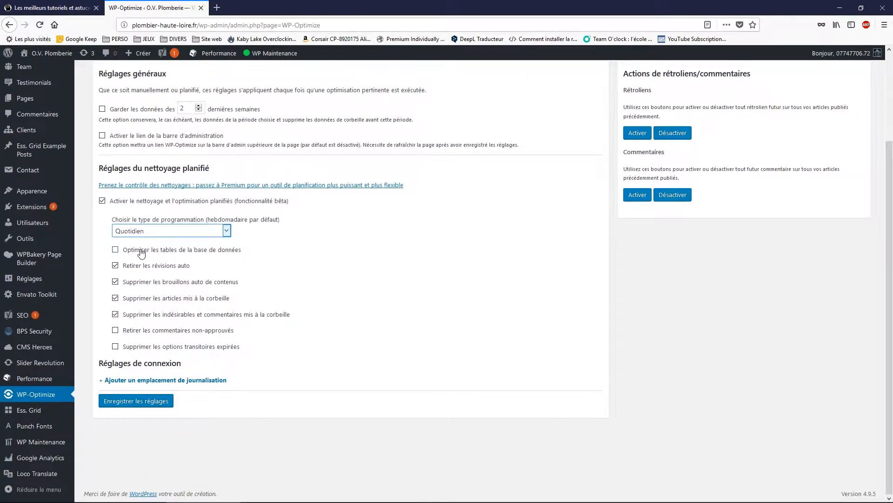
pyautogui.click(115, 249)
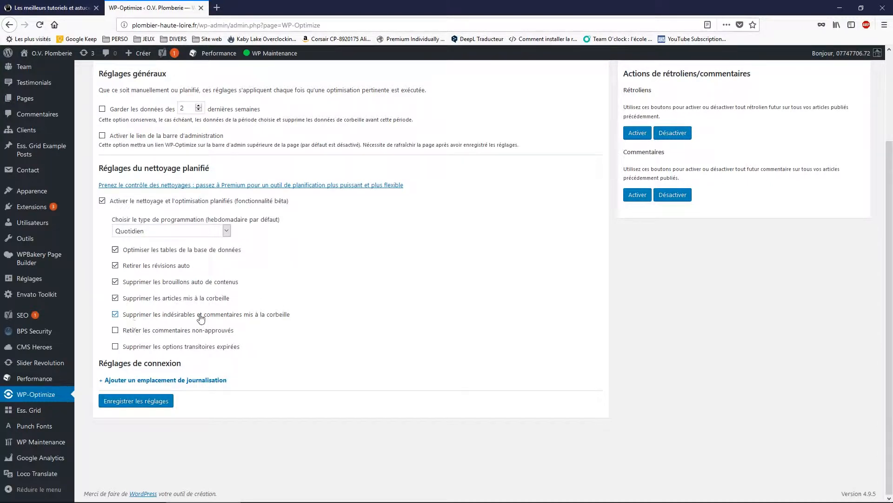
pyautogui.click(115, 314)
pyautogui.click(116, 347)
# - Add an e-mail logging destination with the site's contact address and save the settings
pyautogui.click(207, 380)
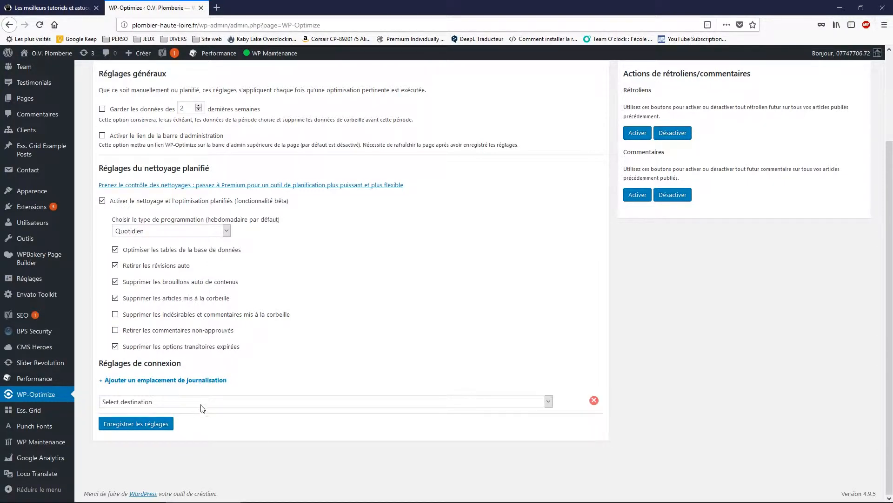
pyautogui.click(202, 404)
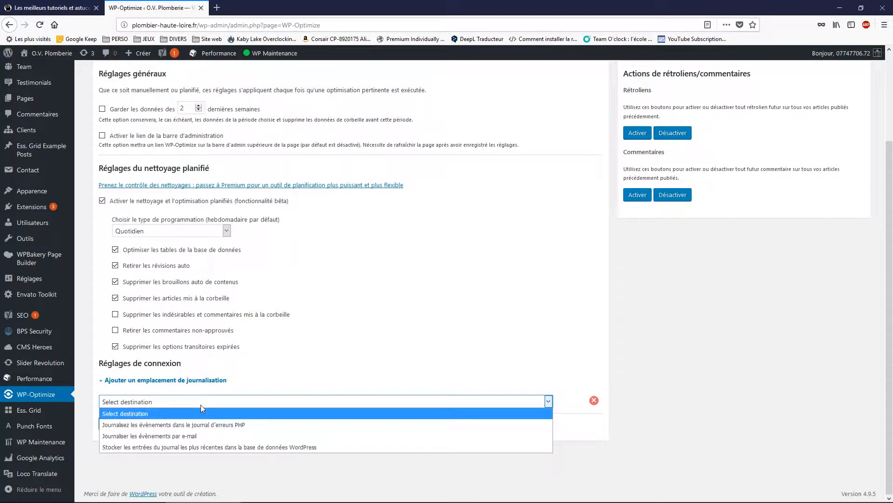
pyautogui.click(182, 435)
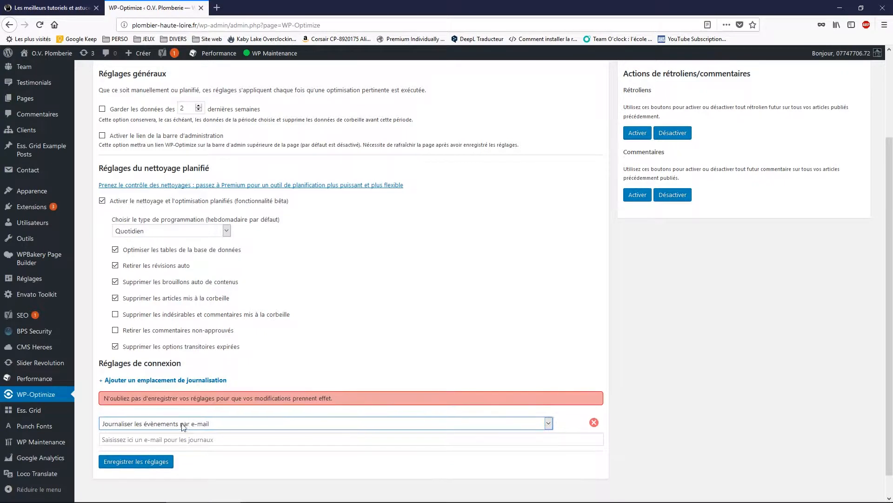
pyautogui.click(199, 439)
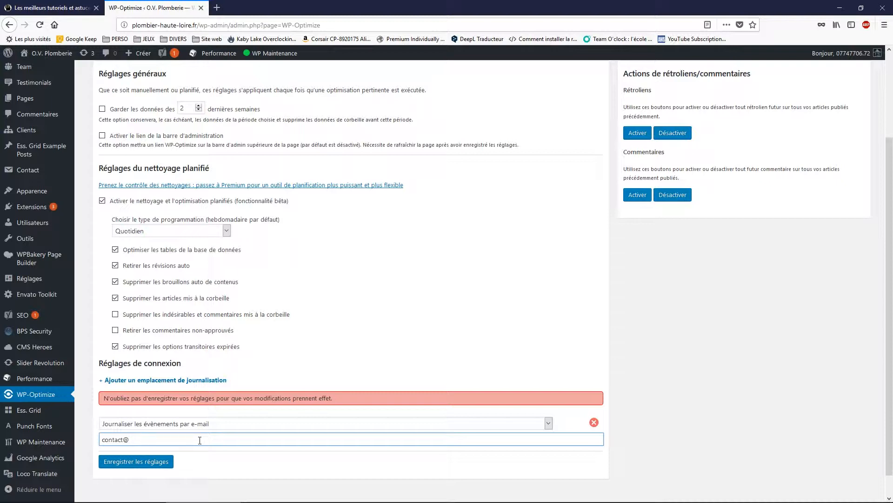
pyautogui.click(145, 461)
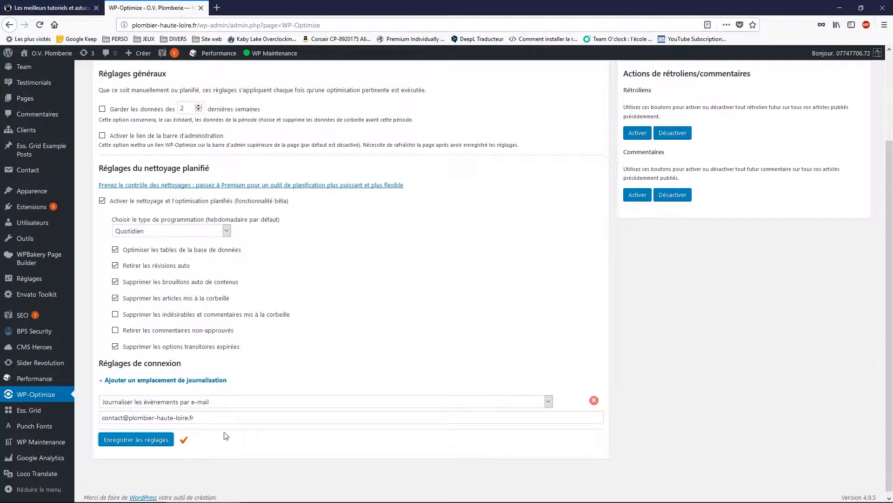
pyautogui.scroll(3, 223, 435)
pyautogui.click(121, 154)
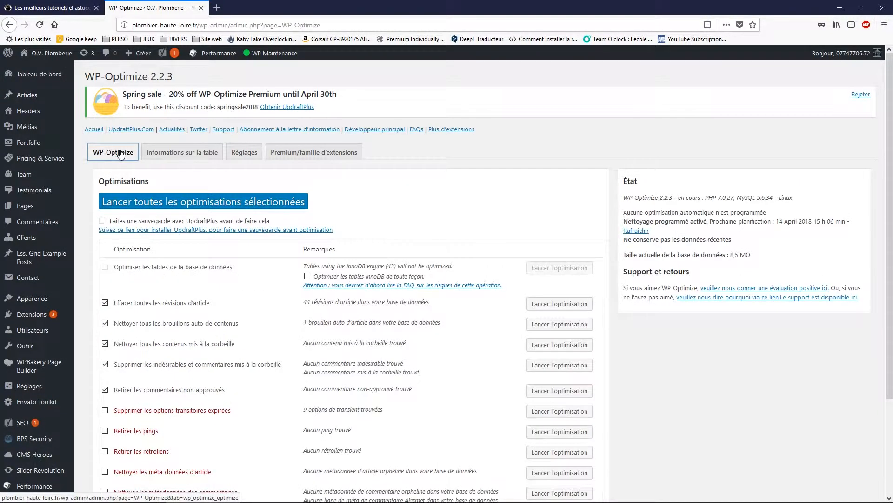
# - Dismiss the spring sale banner and install UpdraftPlus via the WP-Optimize recommendation link
pyautogui.click(861, 94)
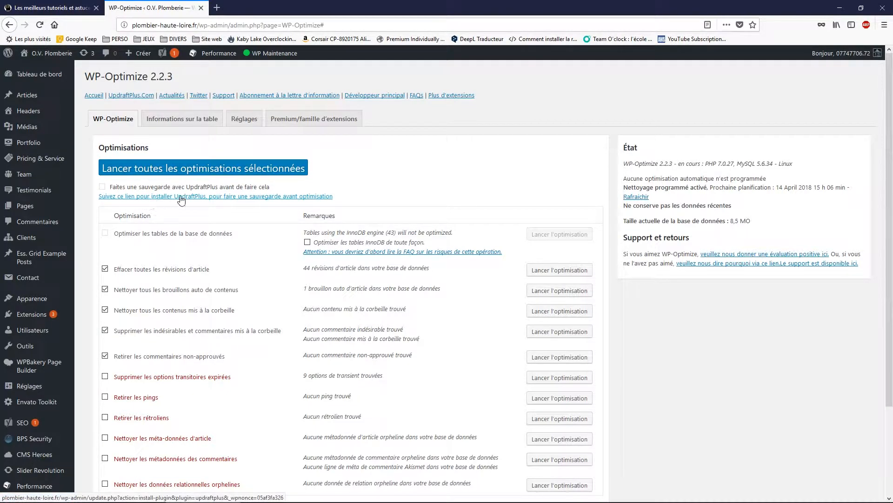
pyautogui.click(210, 197)
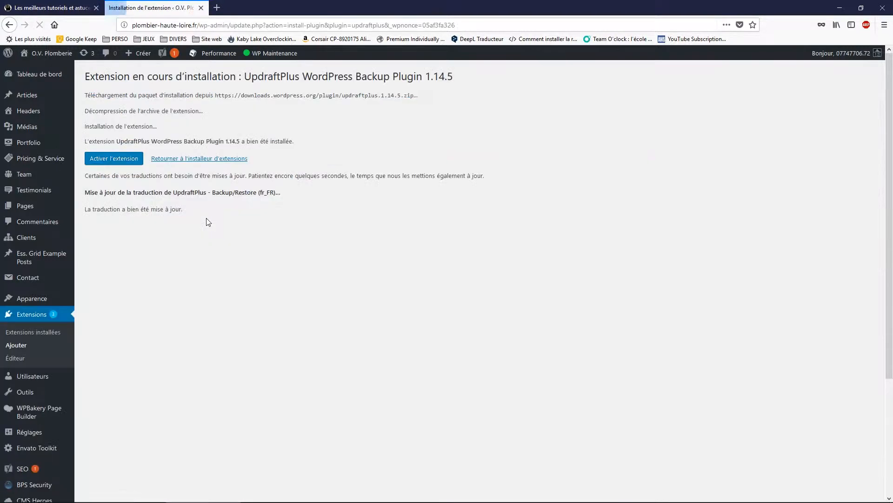
# - Activate UpdraftPlus and open its Réglages link from the plugin list
pyautogui.click(102, 159)
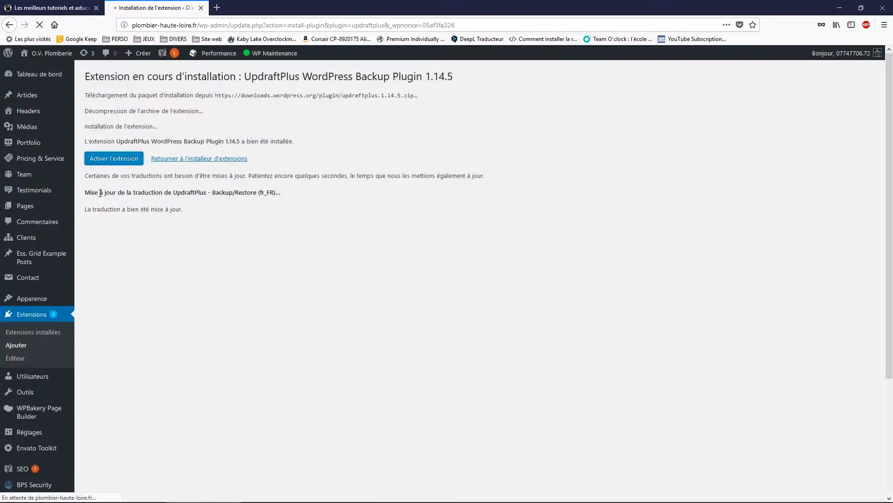
pyautogui.scroll(-5, 238, 269)
pyautogui.scroll(-3, 238, 270)
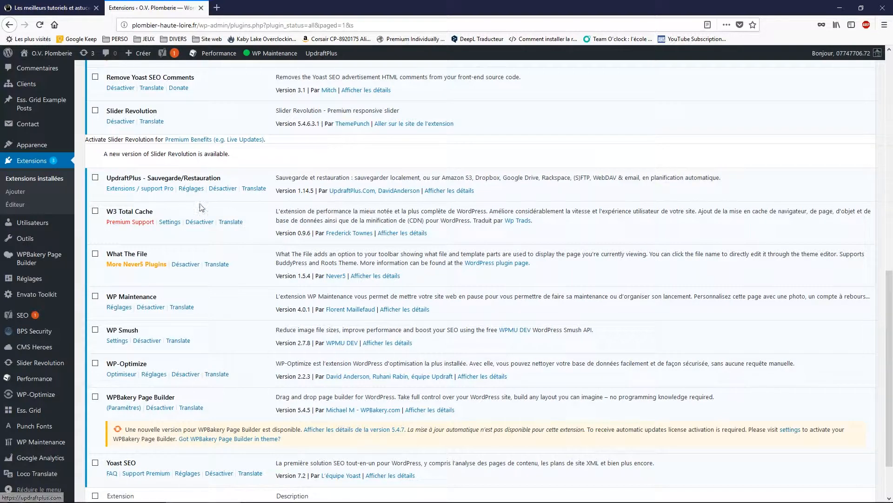
pyautogui.click(195, 191)
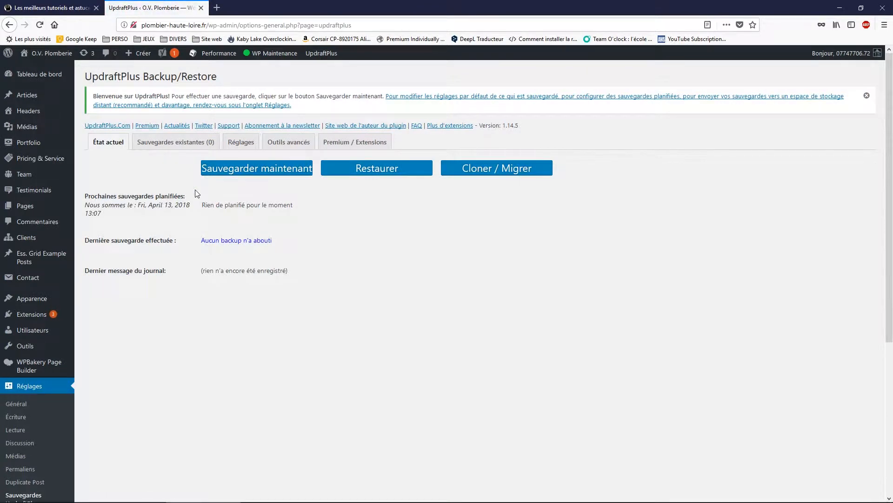
# - In UpdraftPlus Réglages, set both file and database backup schedules to Quotidiennement
pyautogui.click(241, 142)
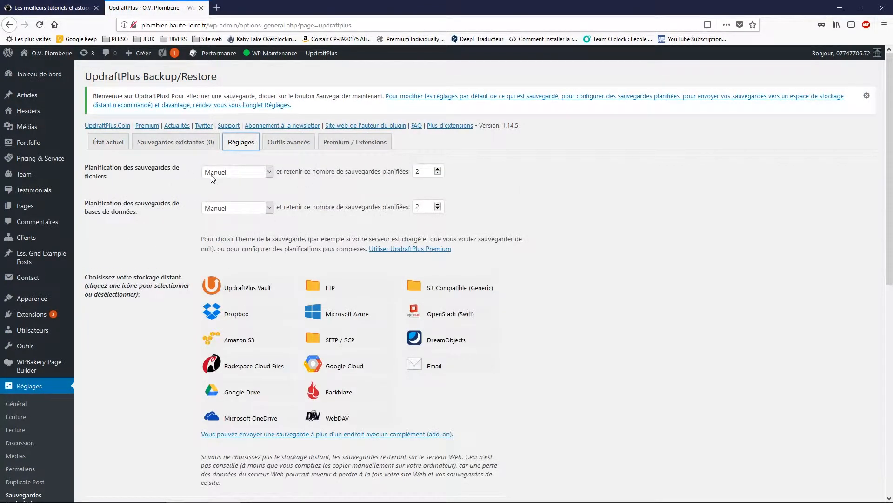
pyautogui.click(235, 172)
pyautogui.click(234, 172)
pyautogui.click(234, 172)
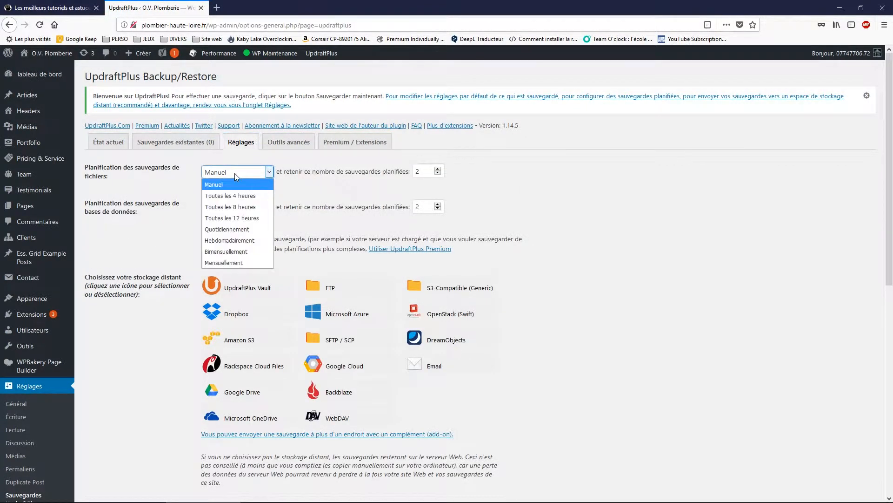
pyautogui.click(239, 229)
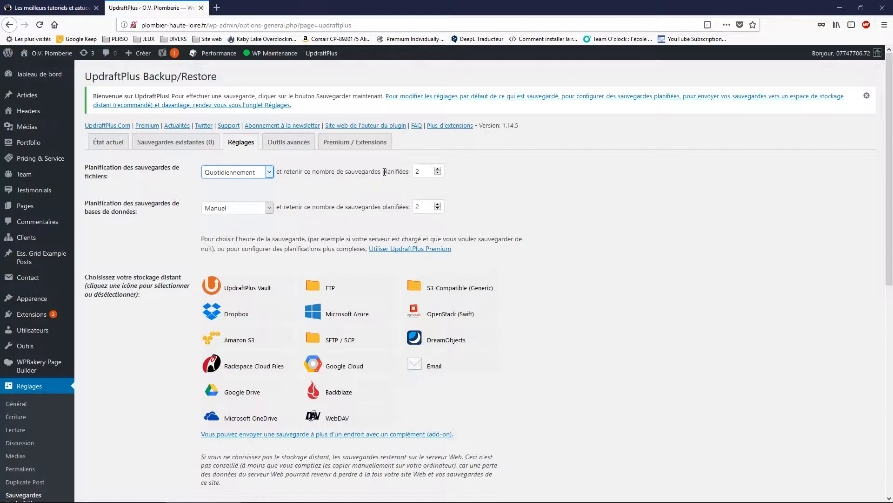
pyautogui.click(223, 210)
pyautogui.click(242, 262)
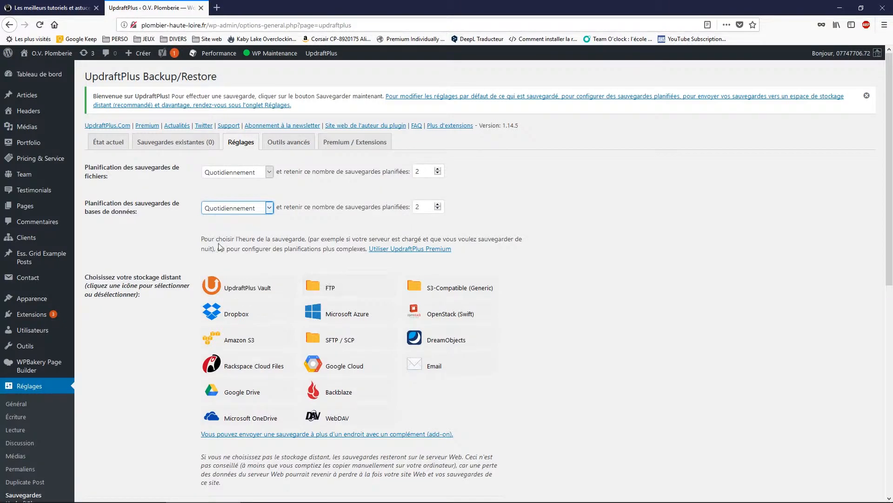
pyautogui.scroll(-3, 221, 246)
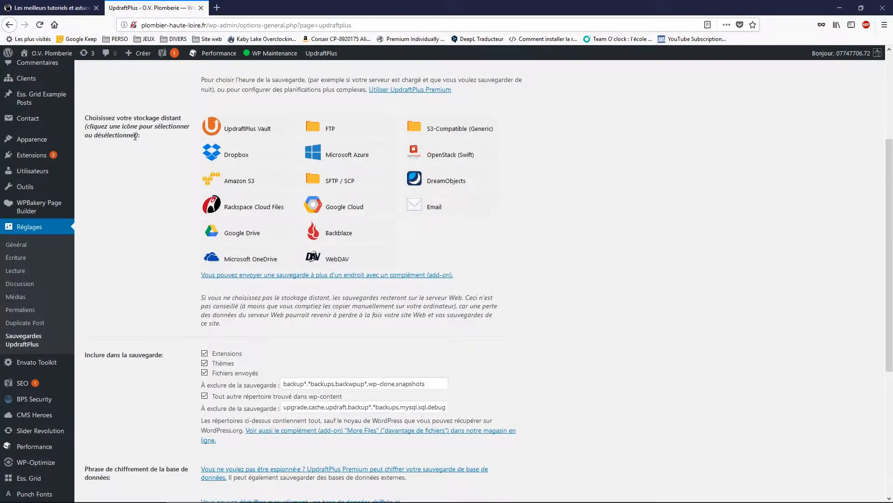
pyautogui.scroll(3, 281, 279)
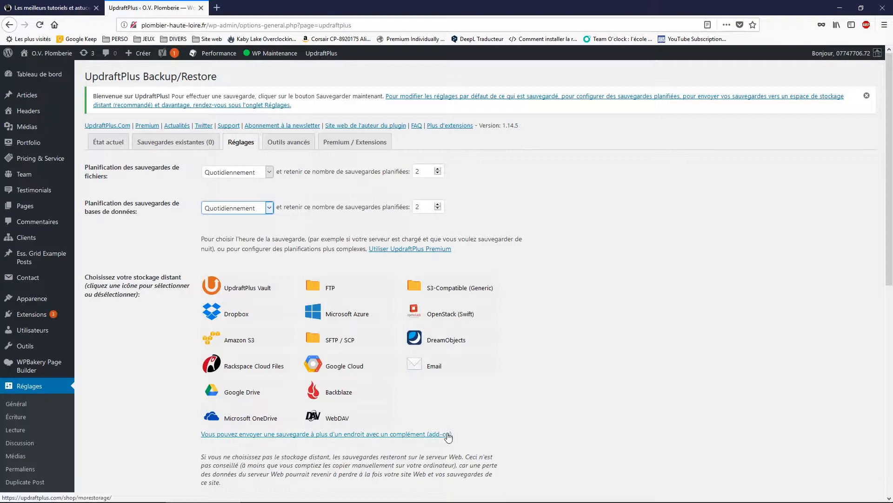
# - Choose Google Drive as remote storage, tick Courriel reports, and save the UpdraftPlus settings
pyautogui.click(250, 396)
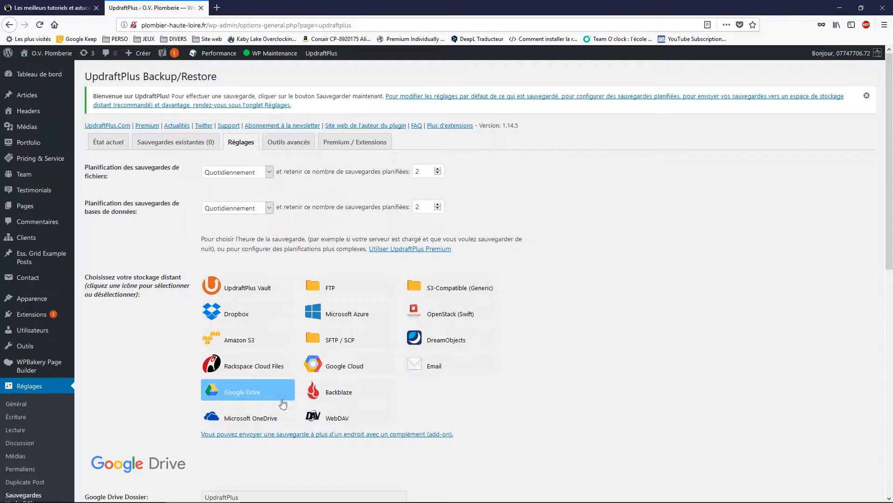
pyautogui.scroll(-5, 350, 403)
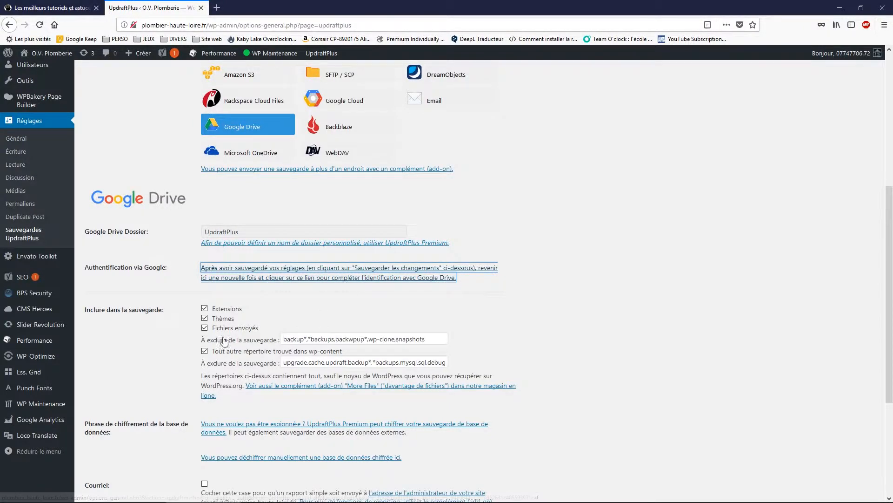
pyautogui.scroll(-2, 150, 323)
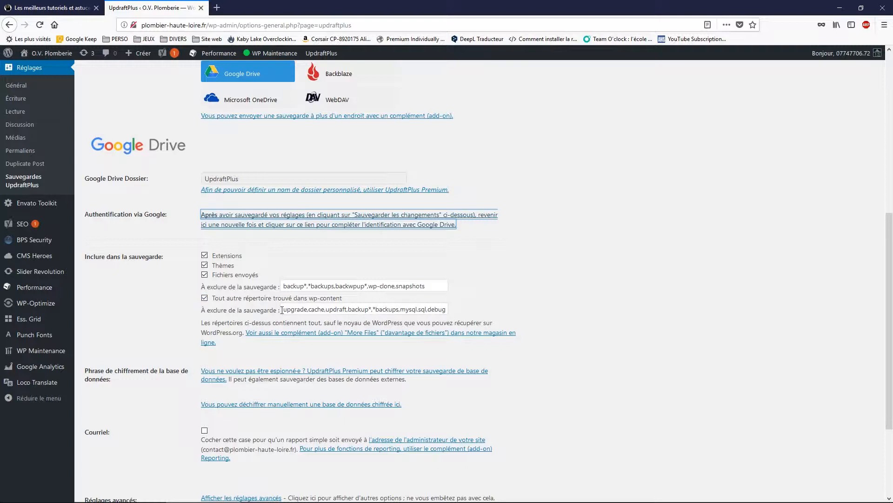
pyautogui.scroll(-5, 222, 372)
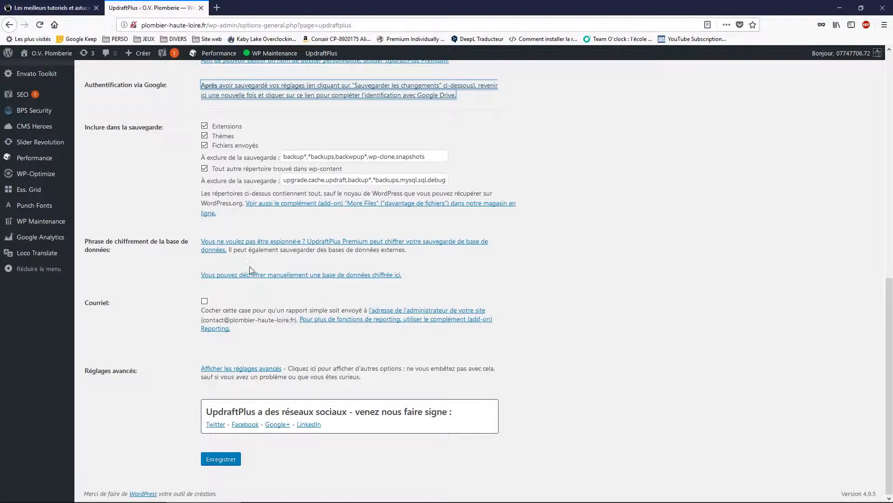
pyautogui.click(205, 301)
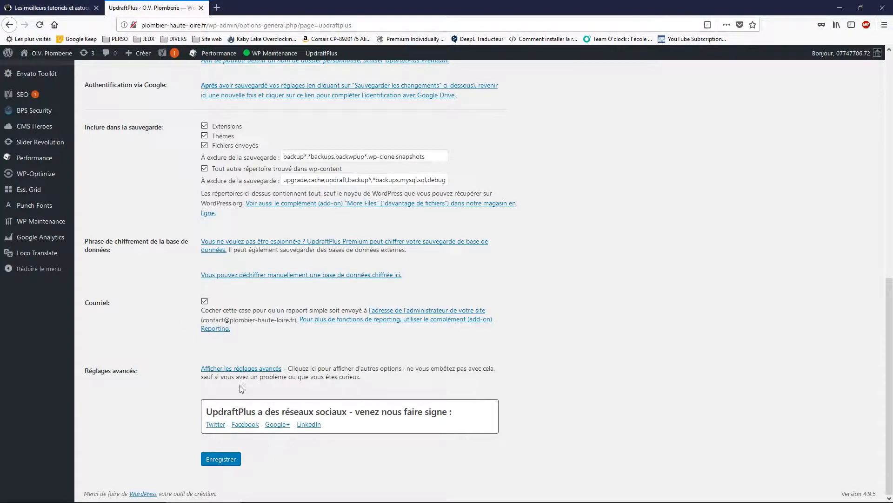
pyautogui.click(219, 459)
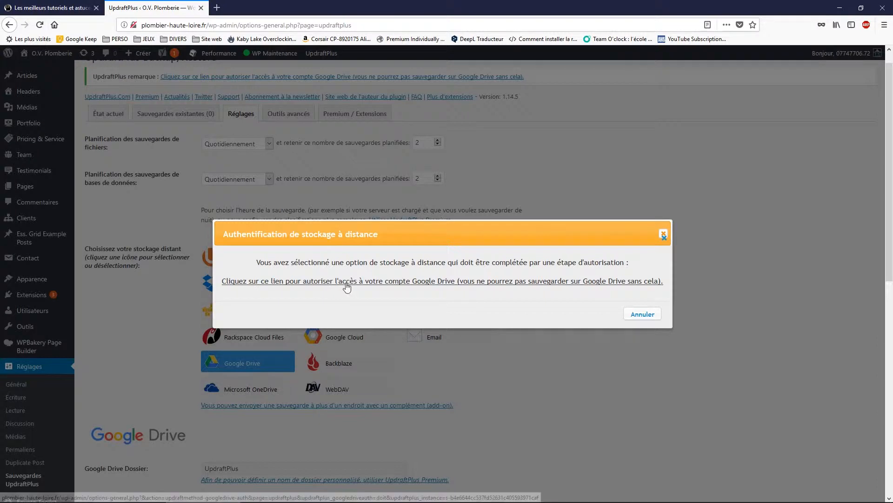
# - Sign in to the Google account, authorise UpdraftPlus on Drive, and complete the setup
pyautogui.click(466, 281)
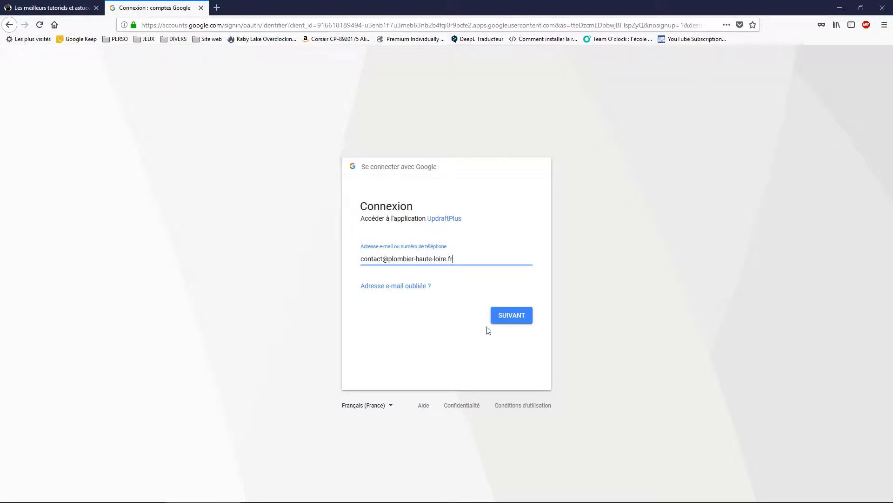
pyautogui.click(511, 315)
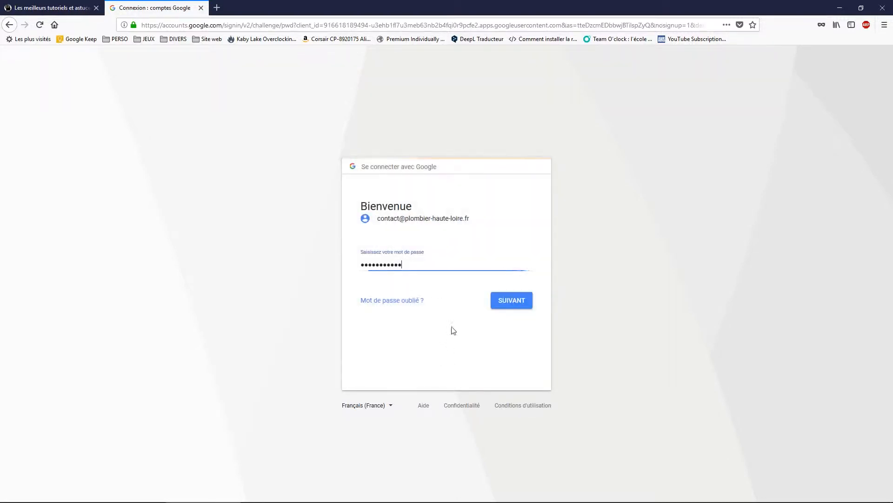
pyautogui.click(524, 308)
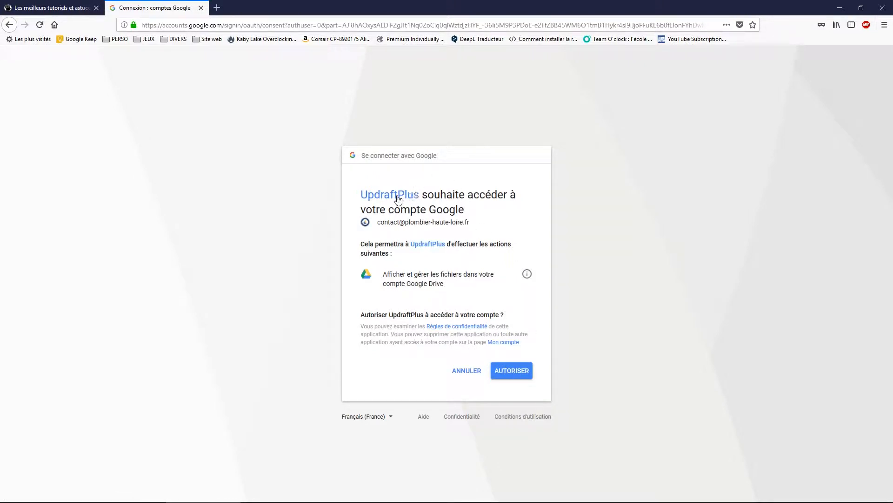
pyautogui.click(520, 374)
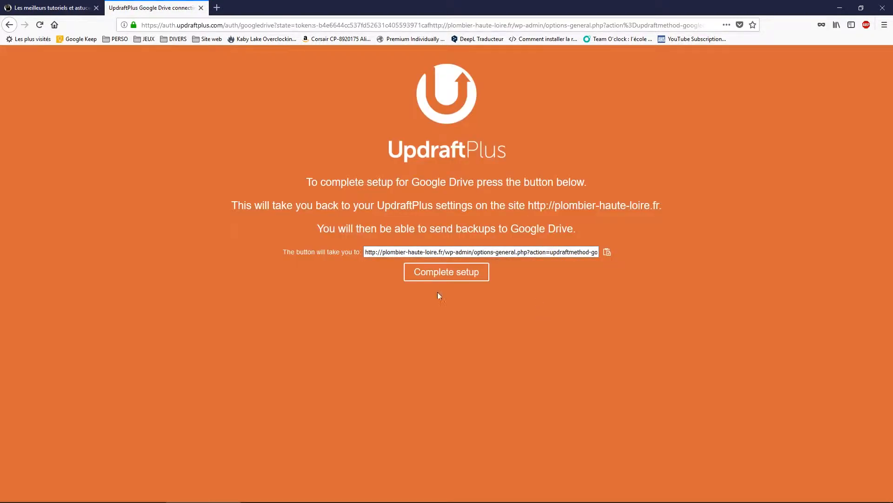
pyautogui.click(458, 276)
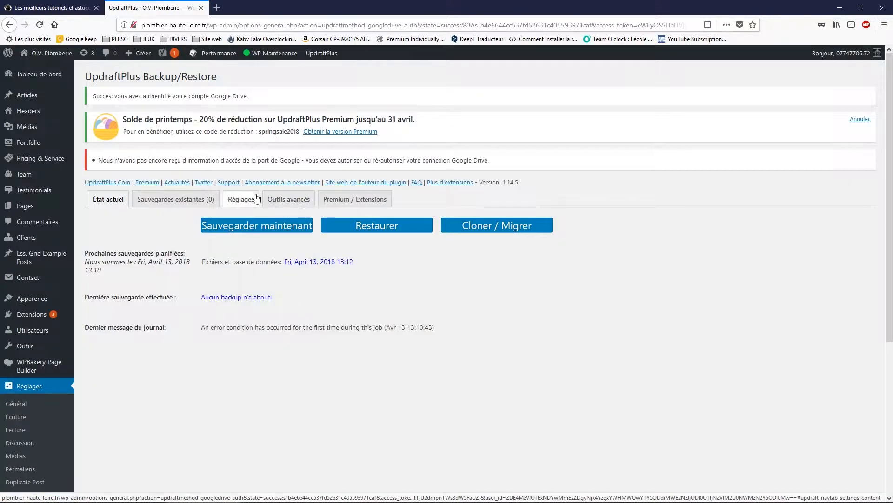
# - Show UpdraftPlus's 'État actuel' tab, with files and database backups scheduled for Fri, April 13, 2018 13:12
pyautogui.click(257, 198)
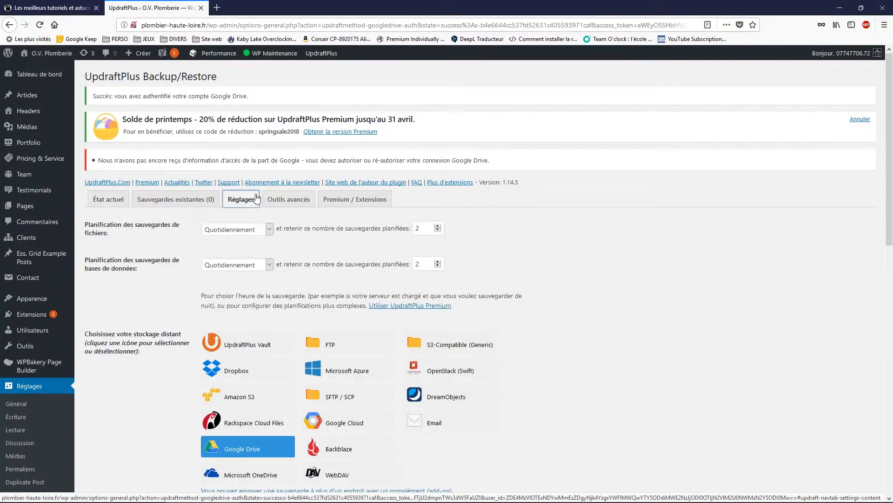
pyautogui.scroll(-5, 438, 374)
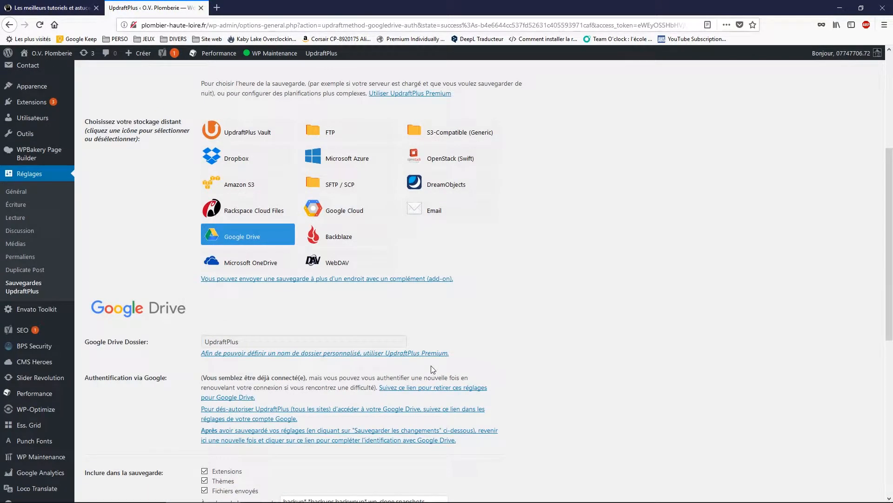
pyautogui.scroll(-3, 388, 359)
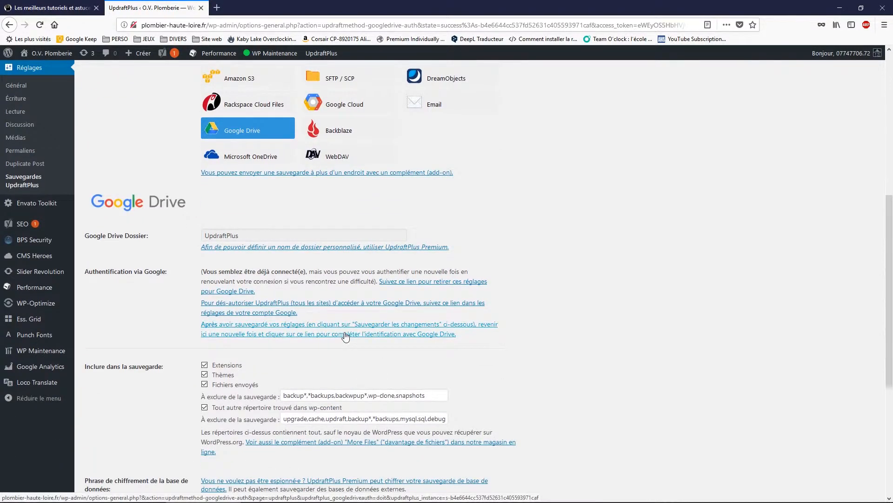
pyautogui.scroll(4, 413, 338)
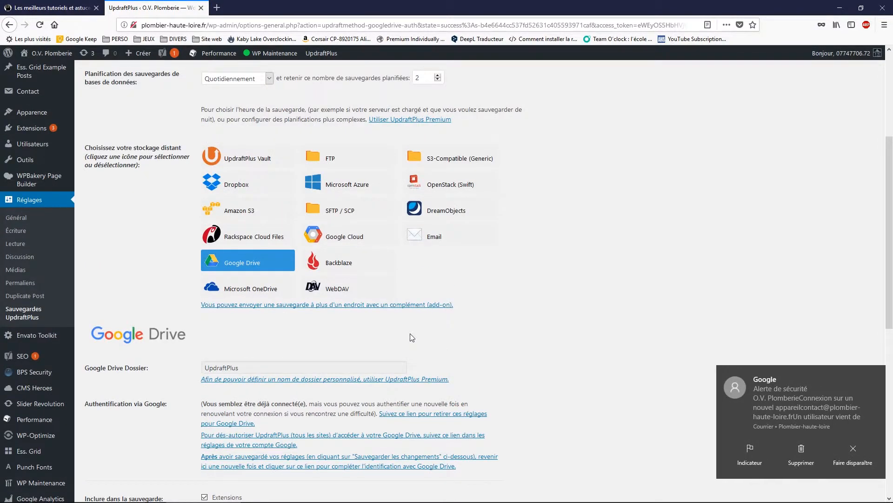
pyautogui.scroll(-12, 412, 337)
pyautogui.scroll(18, 406, 344)
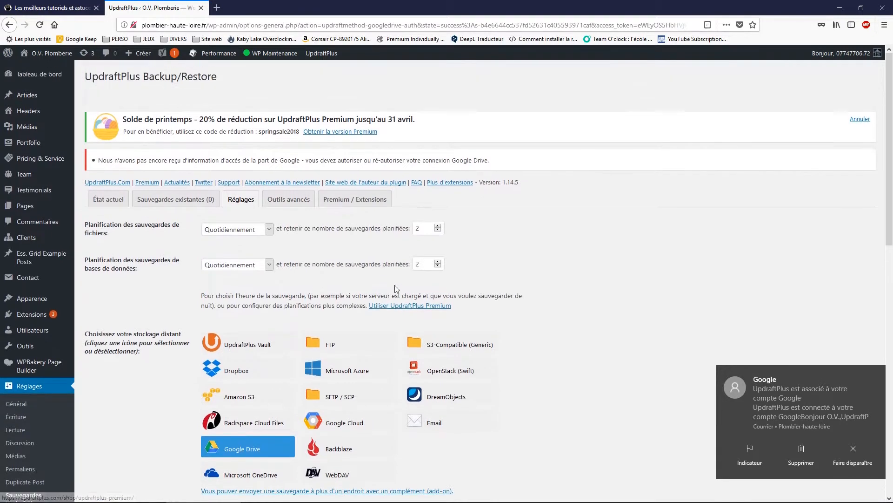
pyautogui.scroll(-1, 209, 135)
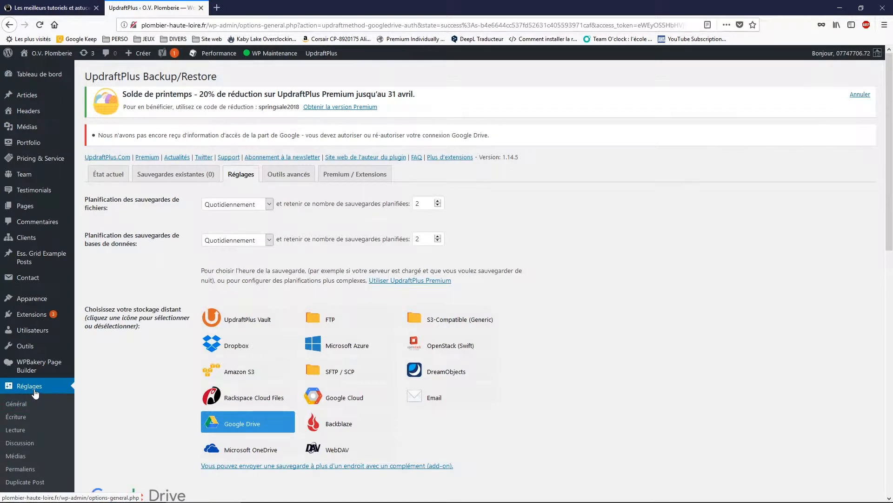
pyautogui.click(109, 174)
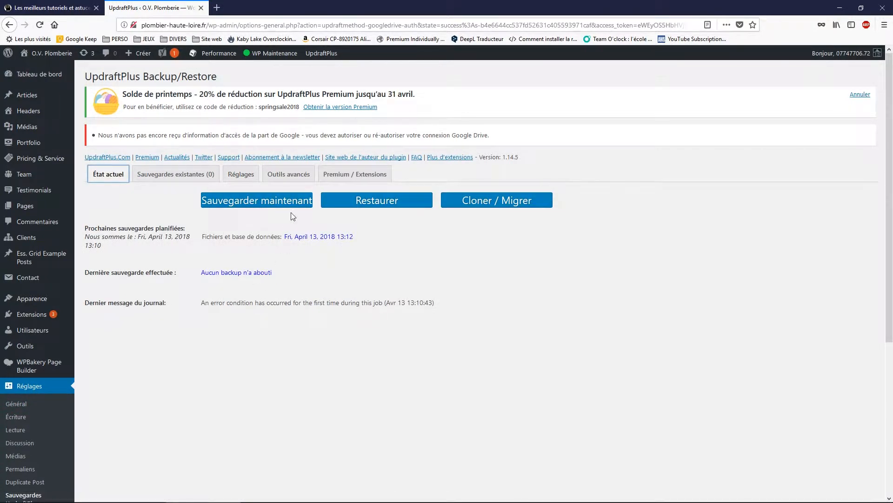
# - Run 'Sauvegarder maintenant' for the database and files to remote storage, completing the April 13 backup
pyautogui.click(260, 200)
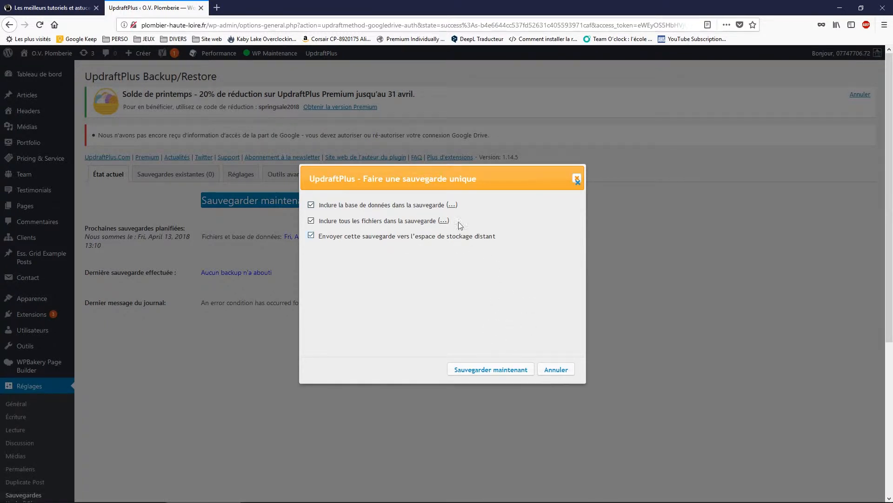
pyautogui.click(484, 373)
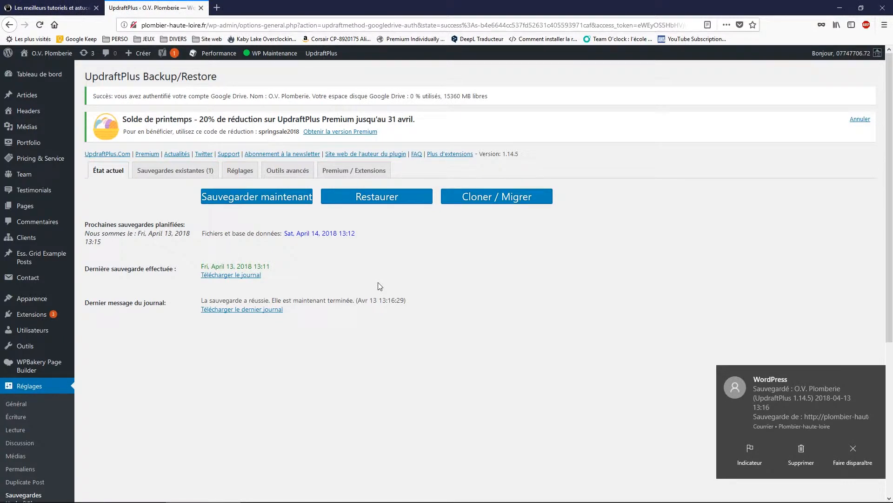
# - Review the UpdraftPlus Réglages schedule and storage settings, then go to WP-Optimize
pyautogui.click(240, 170)
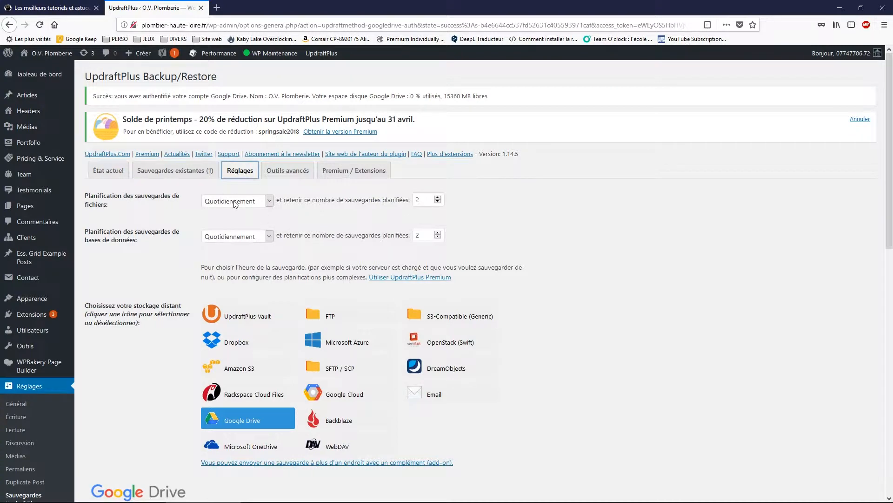
pyautogui.scroll(-6, 325, 284)
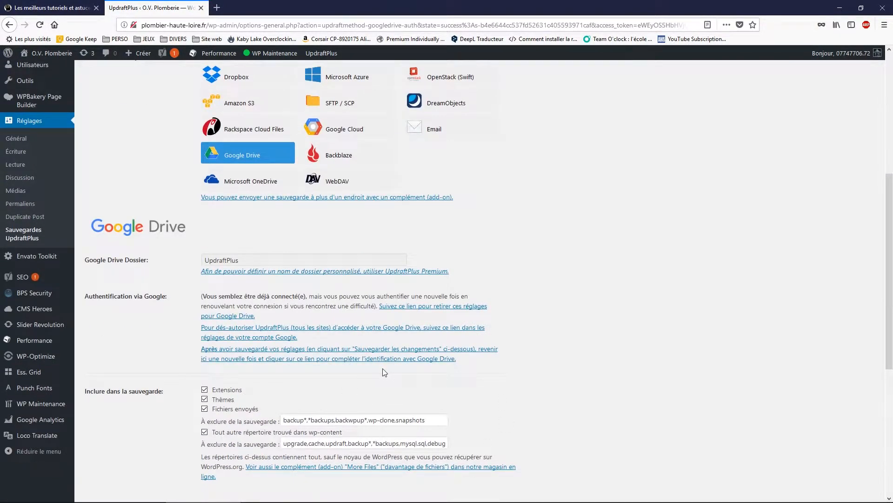
pyautogui.scroll(1, 379, 378)
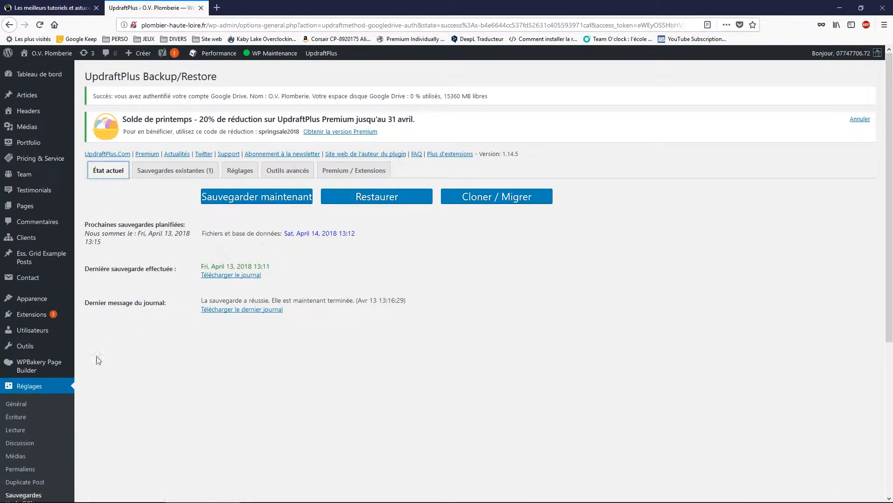
pyautogui.scroll(-1, 53, 381)
pyautogui.scroll(-3, 53, 382)
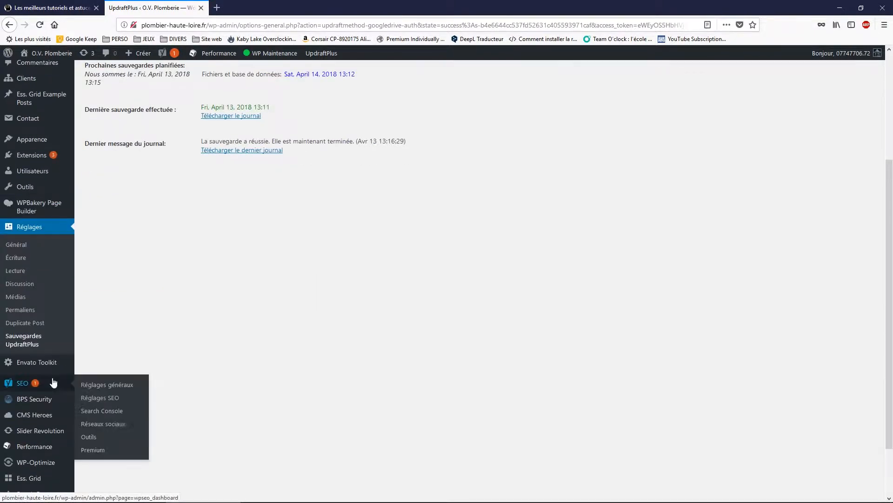
pyautogui.click(44, 466)
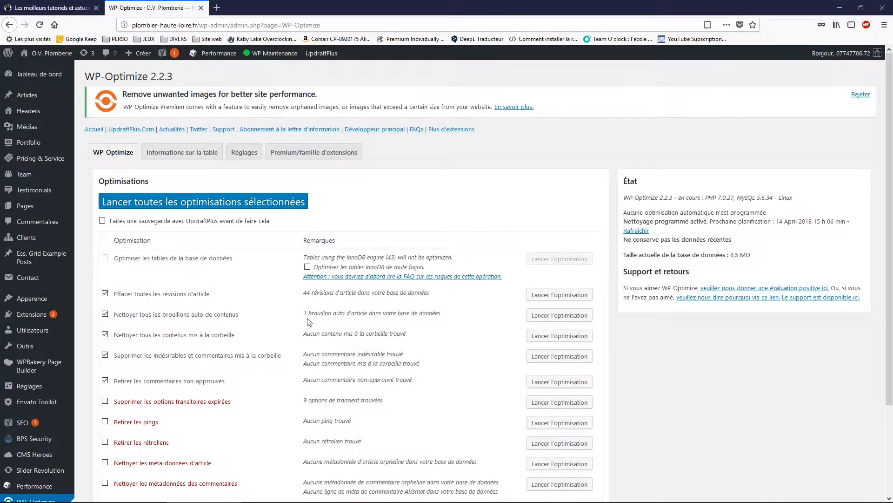
# - Tick 'Optimiser les tables InnoDB de toute façon' and 'Optimiser les tables de la base de données'
pyautogui.scroll(-3, 309, 322)
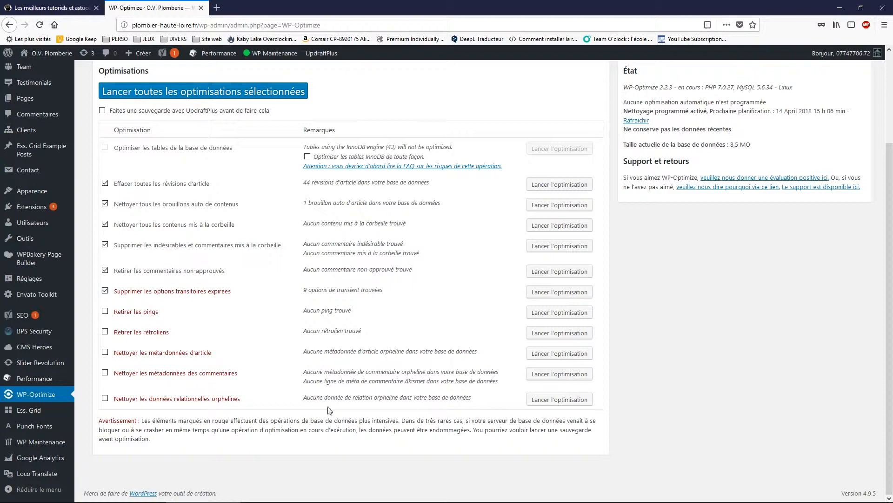
pyautogui.scroll(1, 105, 270)
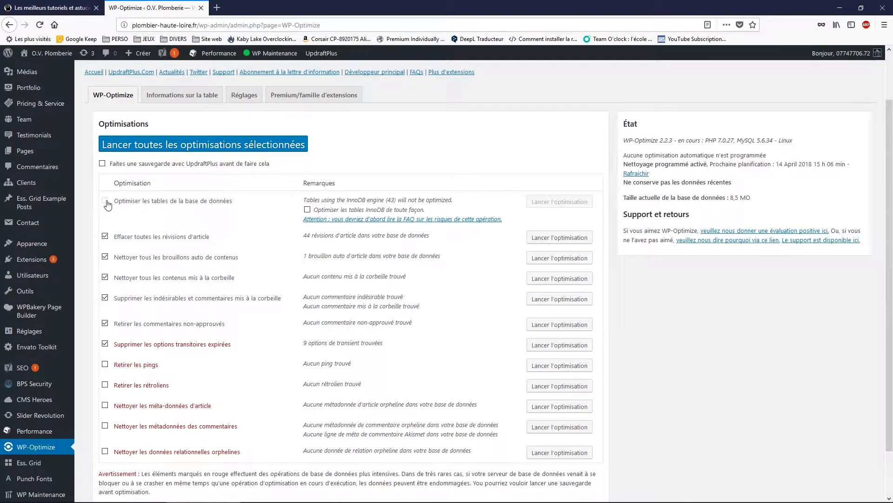
pyautogui.click(307, 209)
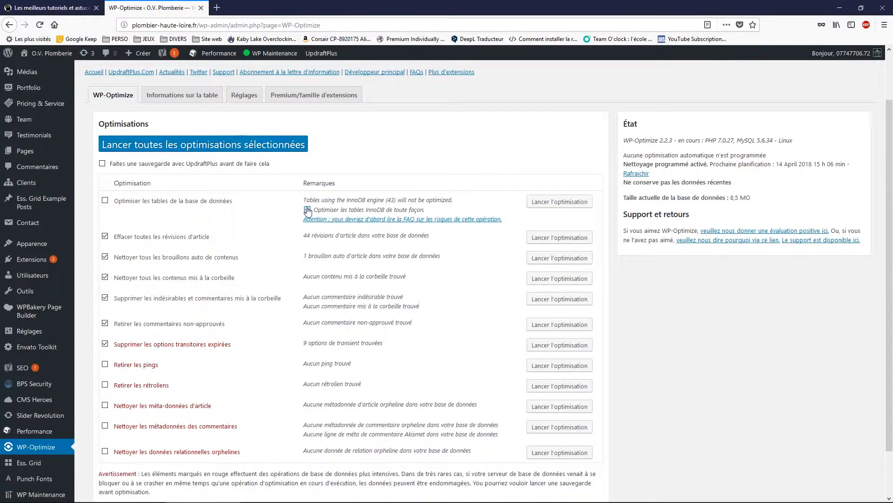
pyautogui.click(105, 200)
pyautogui.scroll(-1, 407, 322)
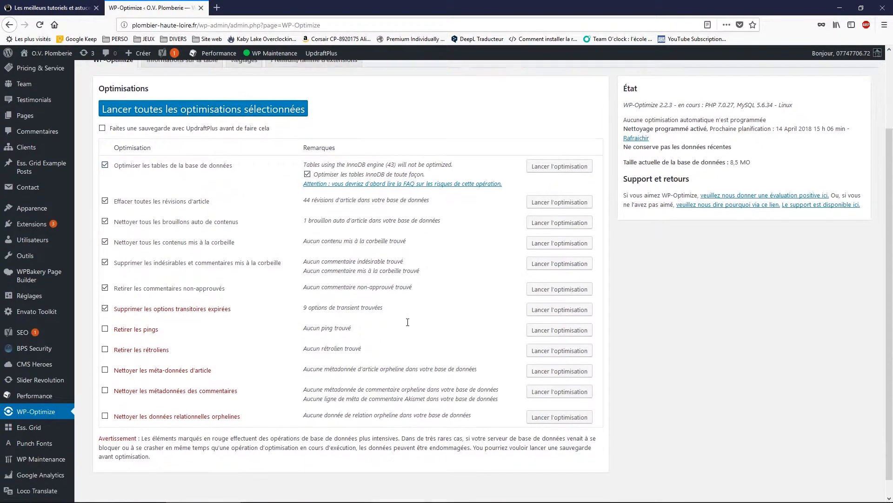
pyautogui.scroll(-1, 407, 322)
pyautogui.scroll(3, 266, 438)
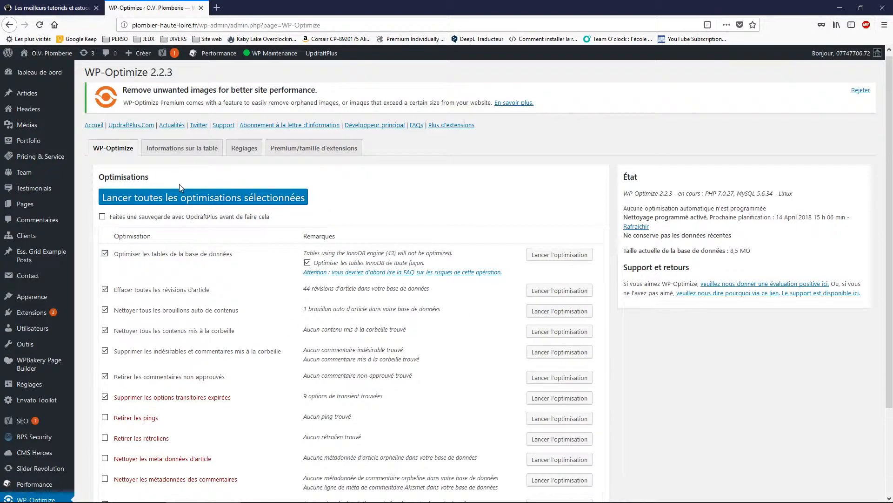
# - Run all selected optimisations, deleting 44 revisions and shrinking the database from 8,5 Mo to 7,0 Mo
pyautogui.click(162, 201)
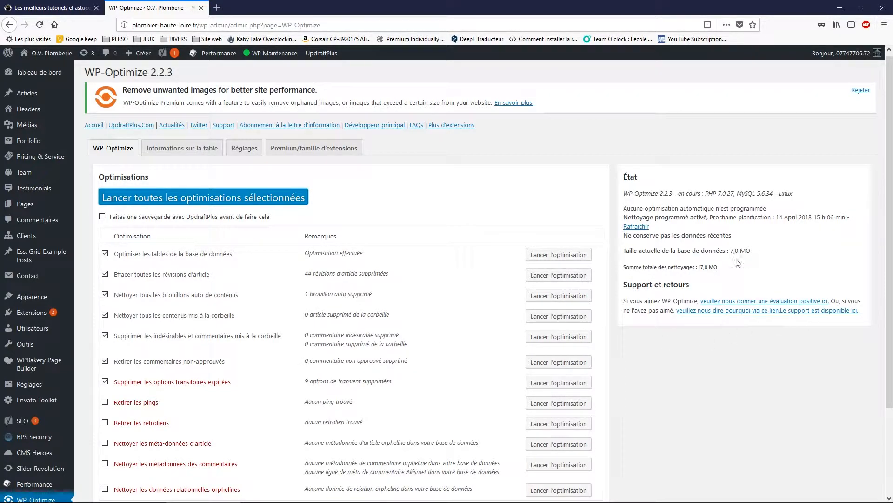
pyautogui.scroll(-2, 484, 381)
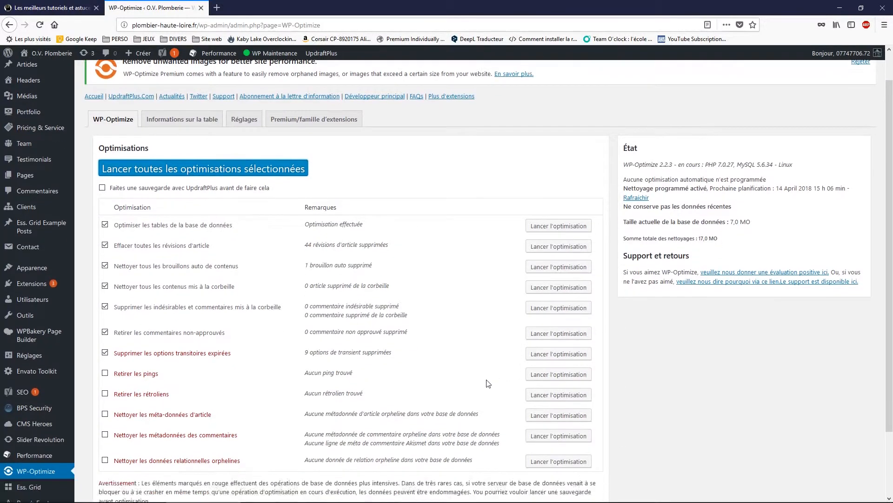
pyautogui.scroll(2, 260, 417)
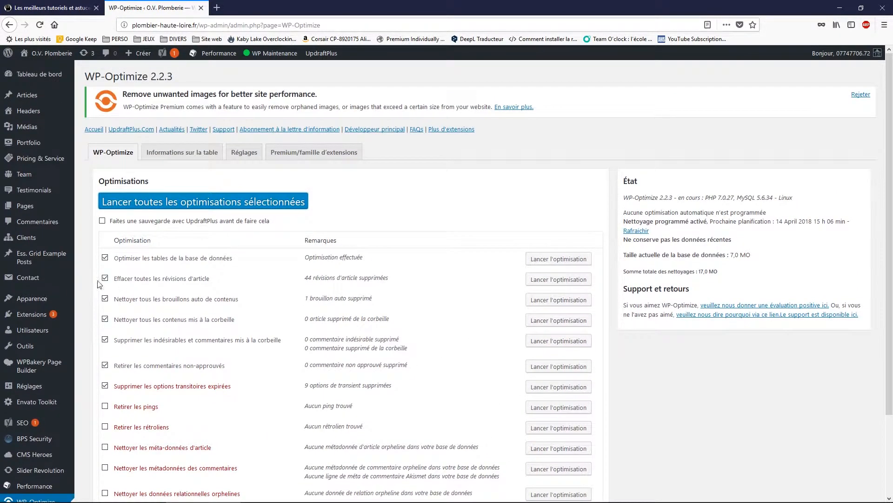
pyautogui.moveTo(50, 76)
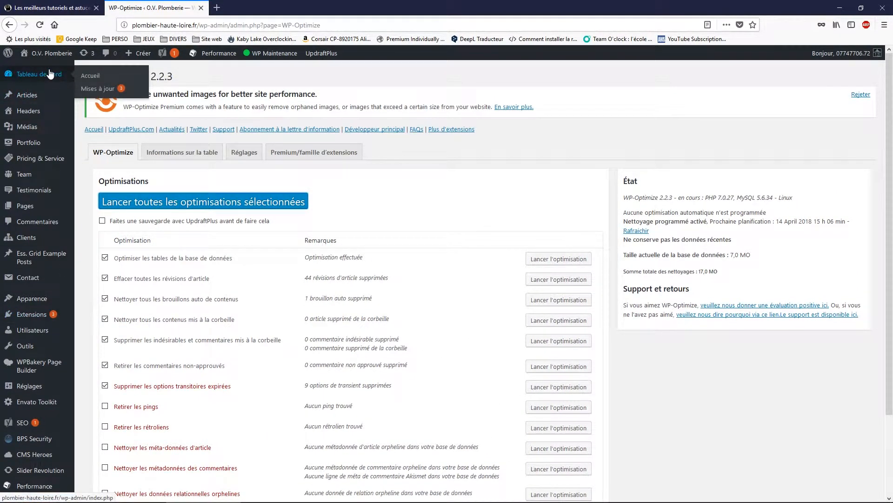
# - Visit the public site and open the Electrical Plant Job project under NOS RÉALISATIONS
pyautogui.click(49, 73)
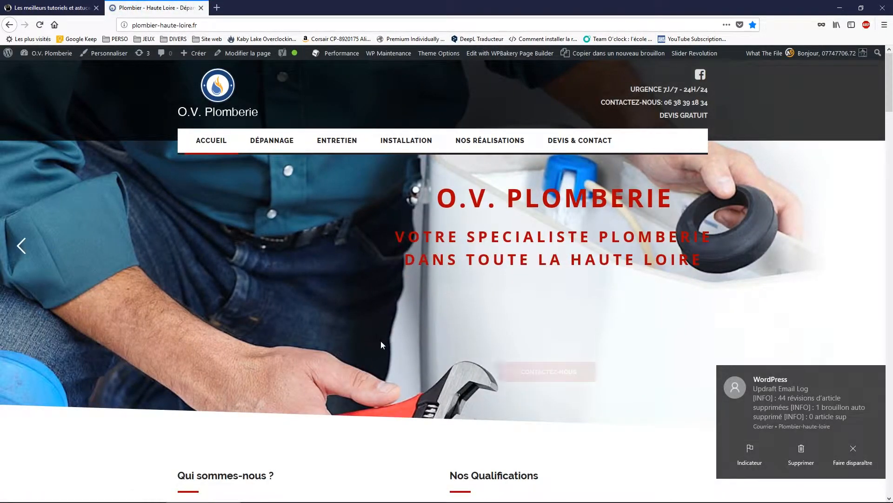
pyautogui.scroll(-10, 380, 342)
pyautogui.scroll(-15, 380, 341)
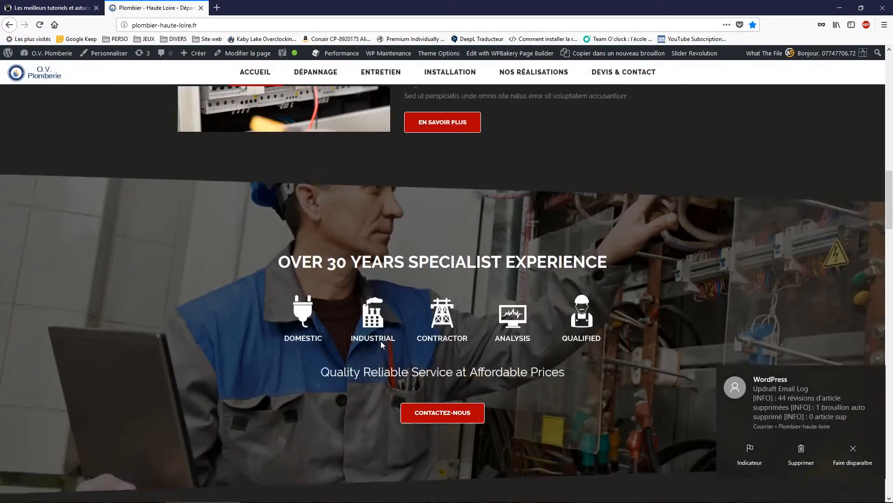
pyautogui.scroll(-5, 377, 353)
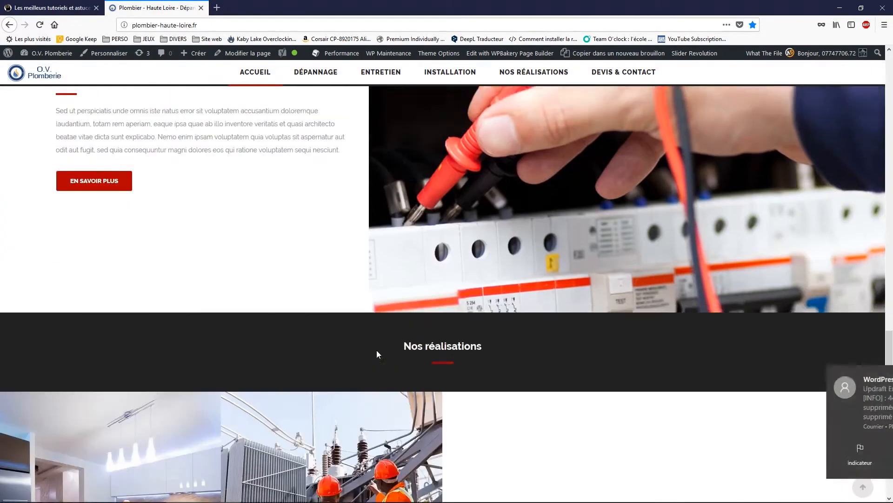
pyautogui.scroll(12, 421, 219)
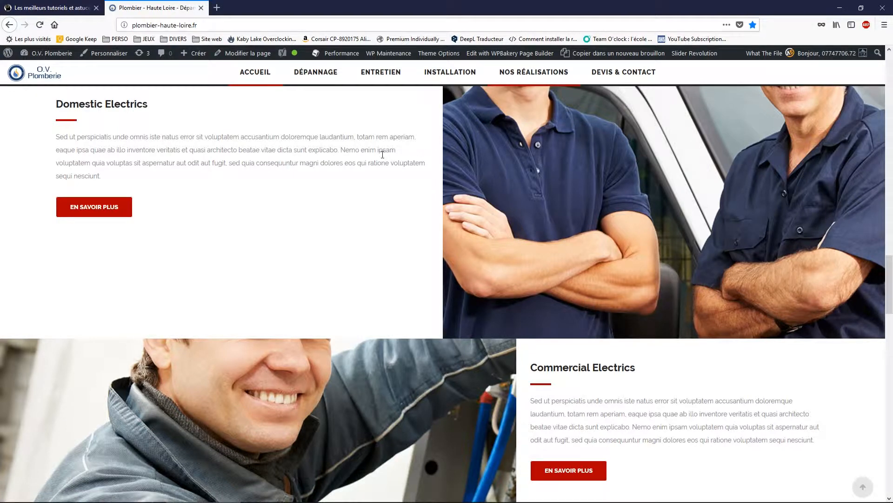
pyautogui.click(533, 72)
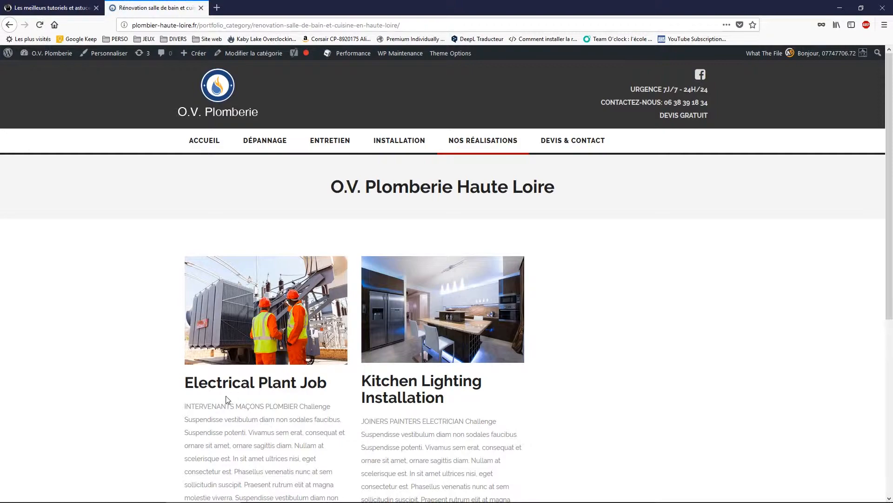
pyautogui.click(230, 389)
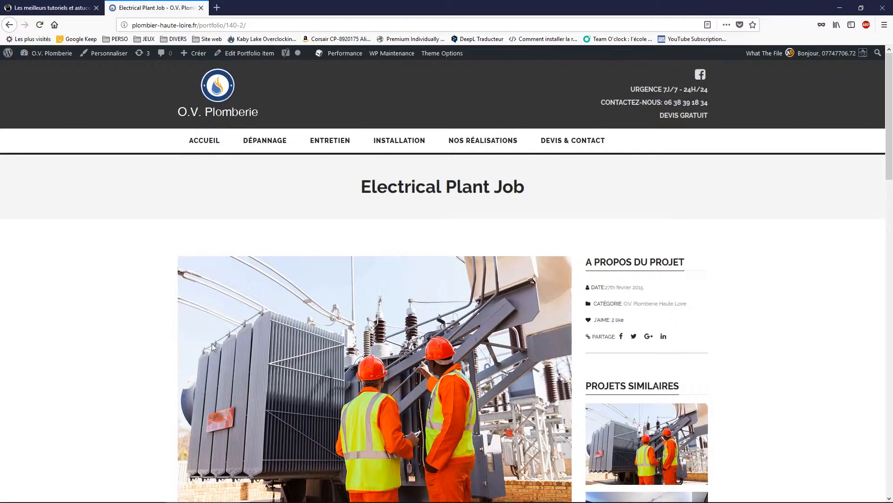
# - Glance at the tutorials site tab, then return to the WordPress admin dashboard
pyautogui.click(52, 8)
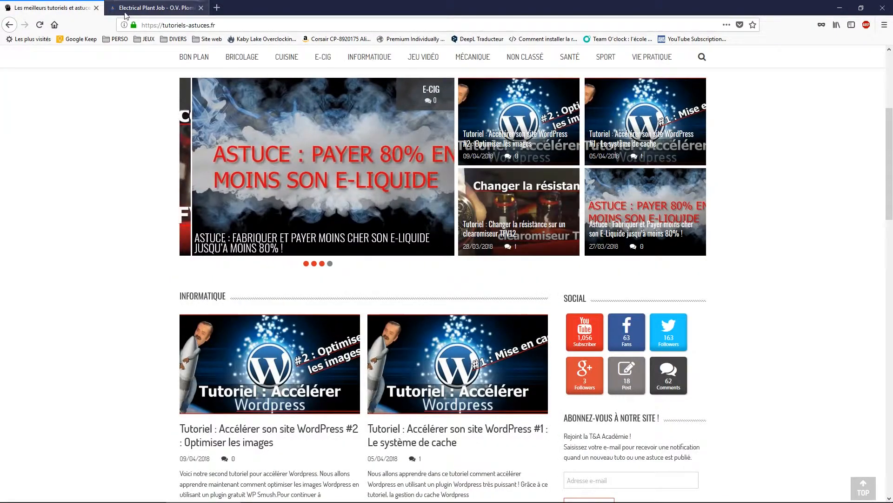
pyautogui.click(126, 13)
pyautogui.moveTo(52, 56)
pyautogui.click(40, 73)
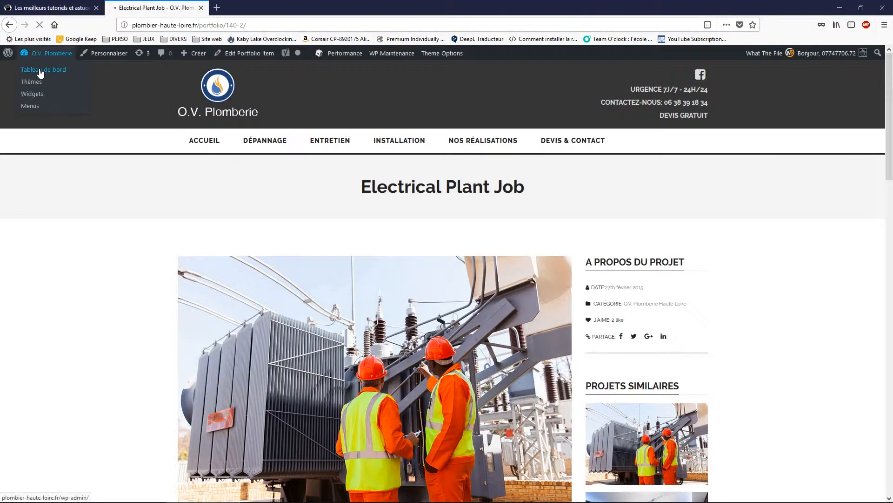
# - Empty W3 Total Cache's page cache from the Performance dashboard
pyautogui.scroll(-2, 44, 326)
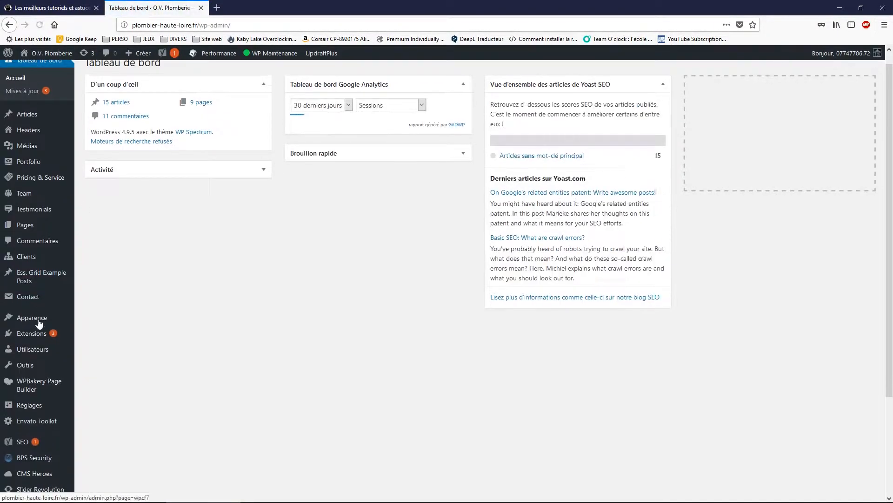
pyautogui.moveTo(55, 427)
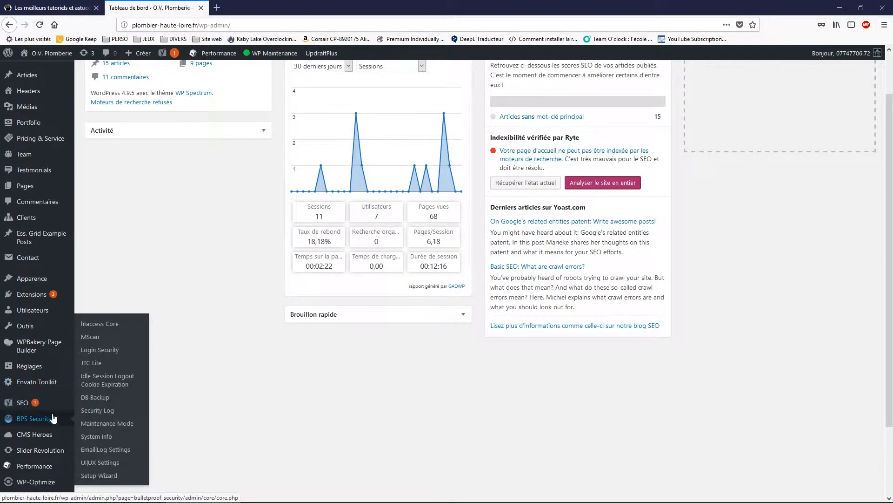
pyautogui.moveTo(34, 474)
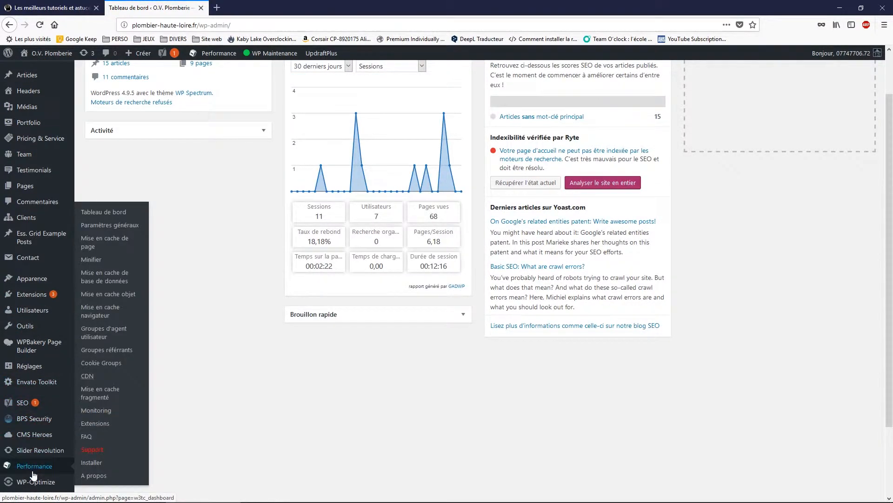
pyautogui.click(106, 215)
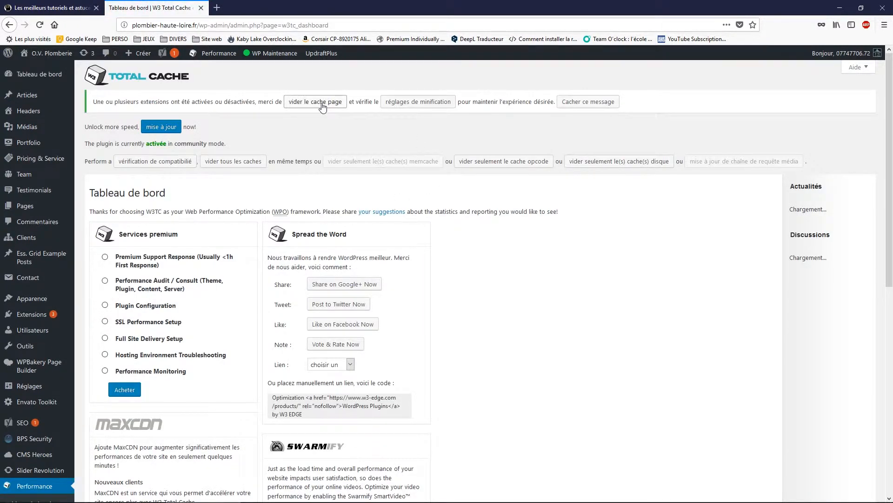
pyautogui.click(322, 103)
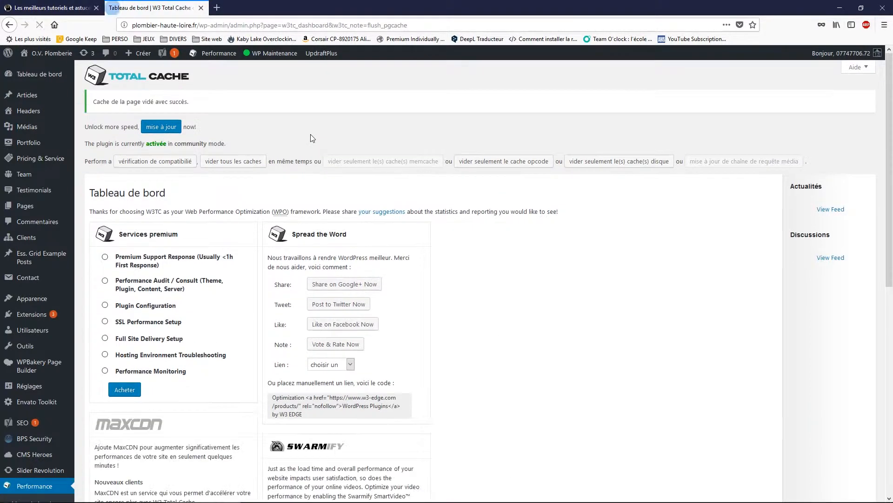
# - Empty the Minifier cache, then view the site's public homepage
pyautogui.scroll(-4, 49, 366)
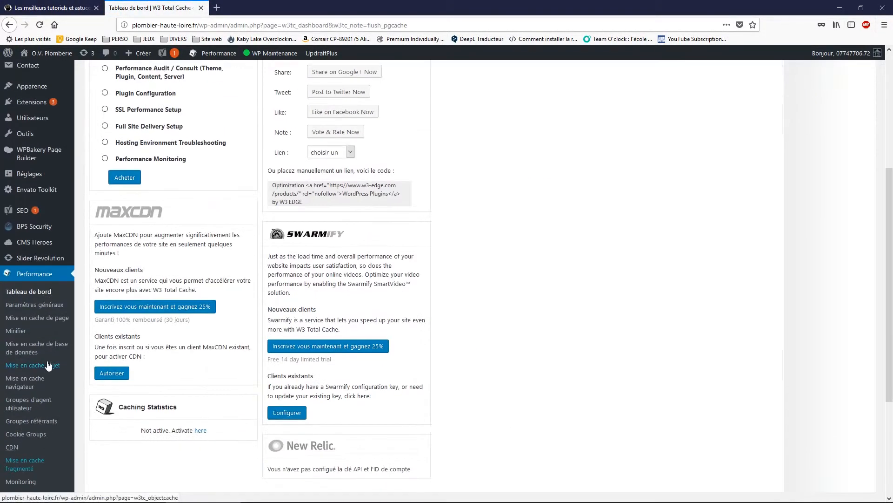
pyautogui.click(36, 332)
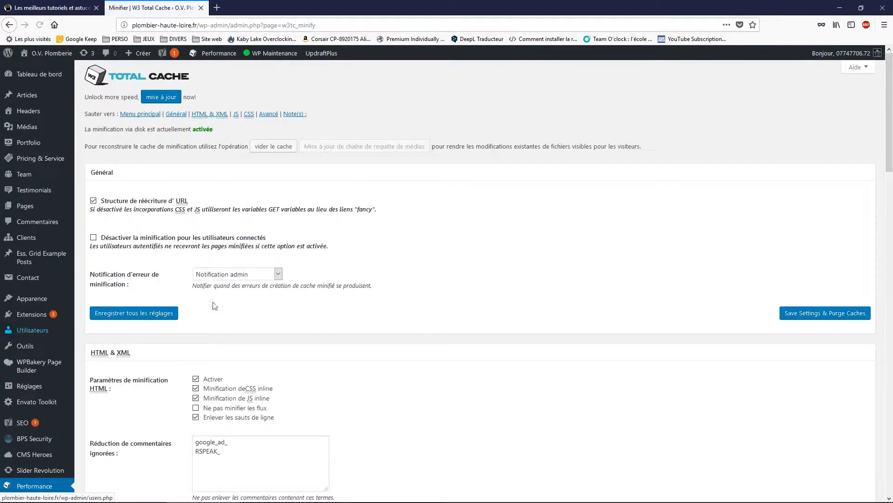
pyautogui.click(266, 148)
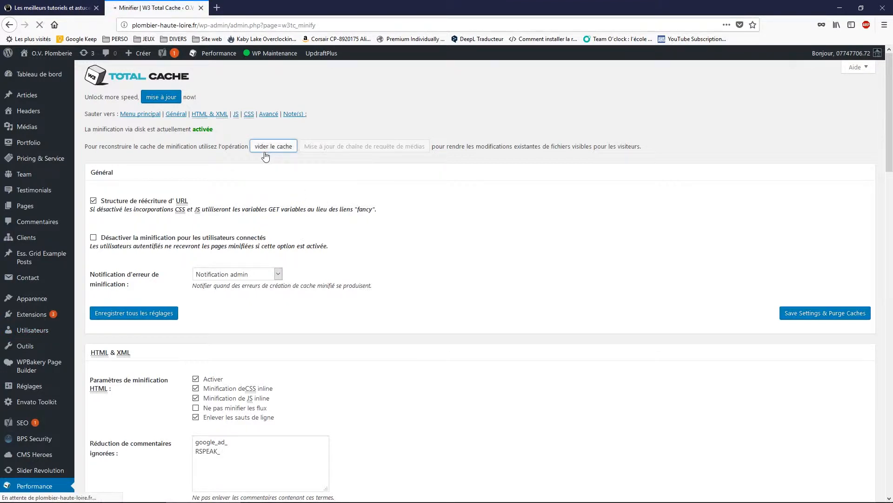
pyautogui.moveTo(50, 55)
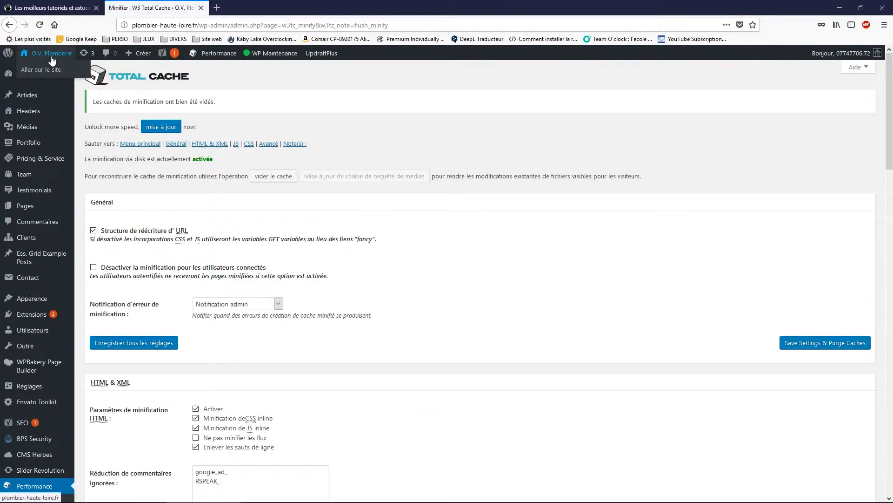
pyautogui.click(34, 70)
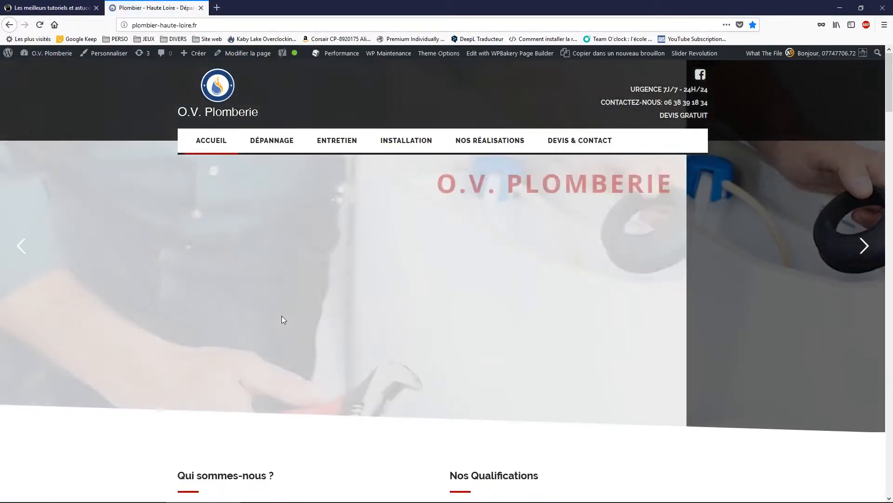
# - Browse the homepage and open the Domestic Electrics page from the ENTRETIEN menu
pyautogui.scroll(-8, 281, 316)
pyautogui.scroll(-4, 281, 318)
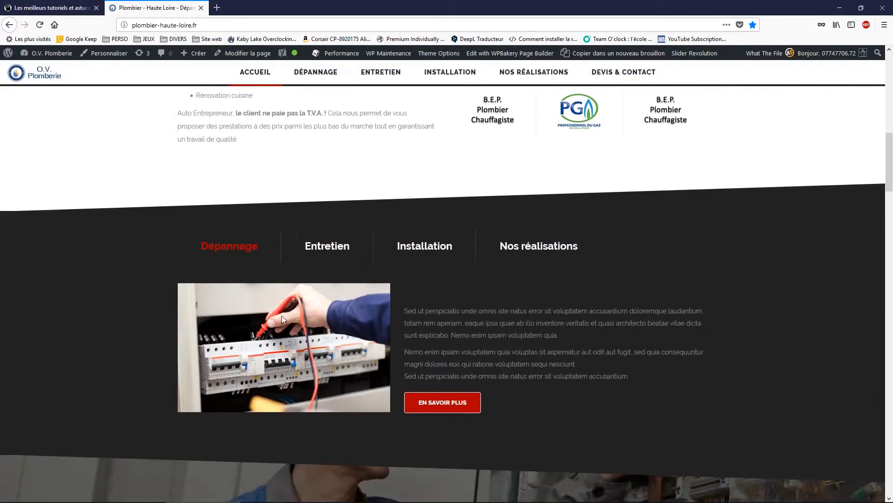
pyautogui.scroll(15, 281, 318)
pyautogui.click(253, 146)
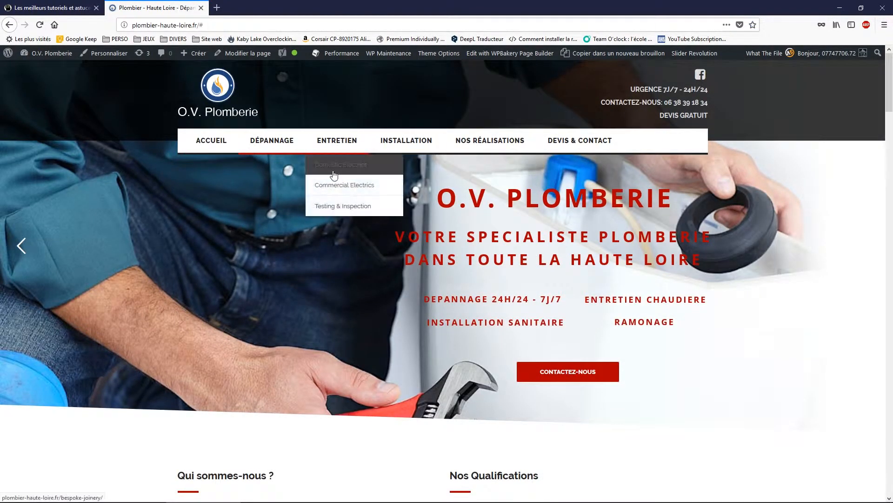
pyautogui.click(334, 166)
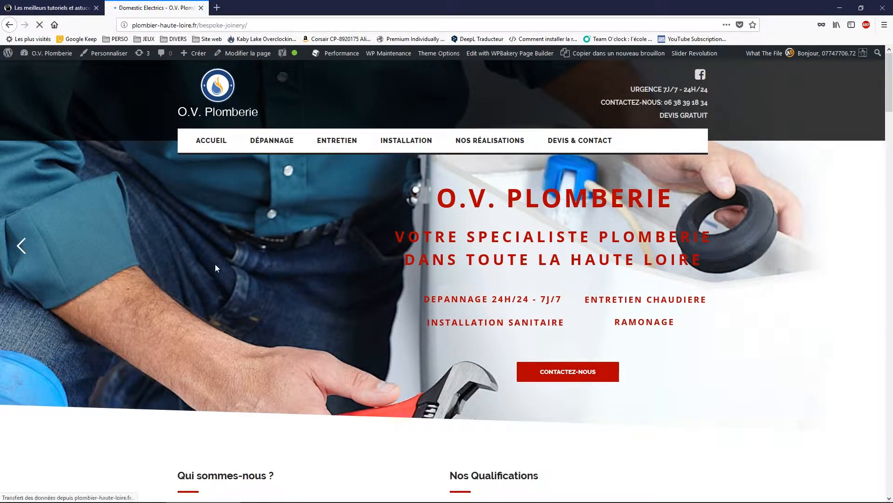
pyautogui.scroll(-15, 231, 363)
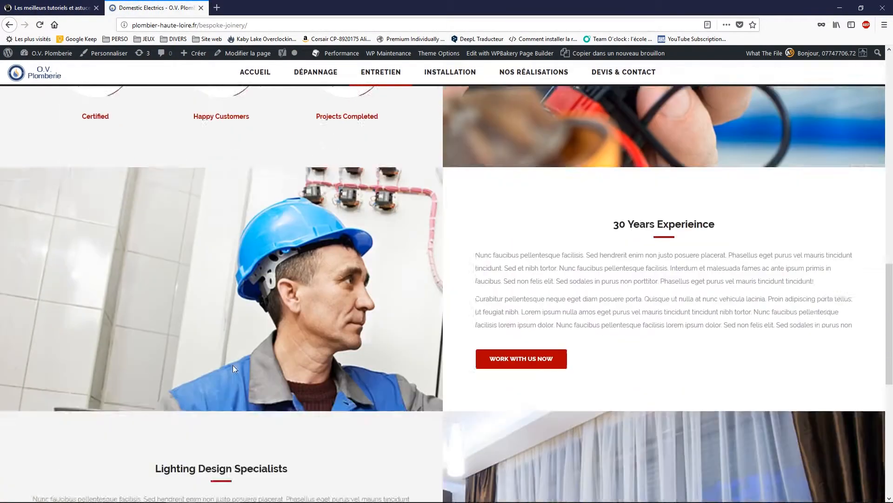
pyautogui.scroll(8, 233, 365)
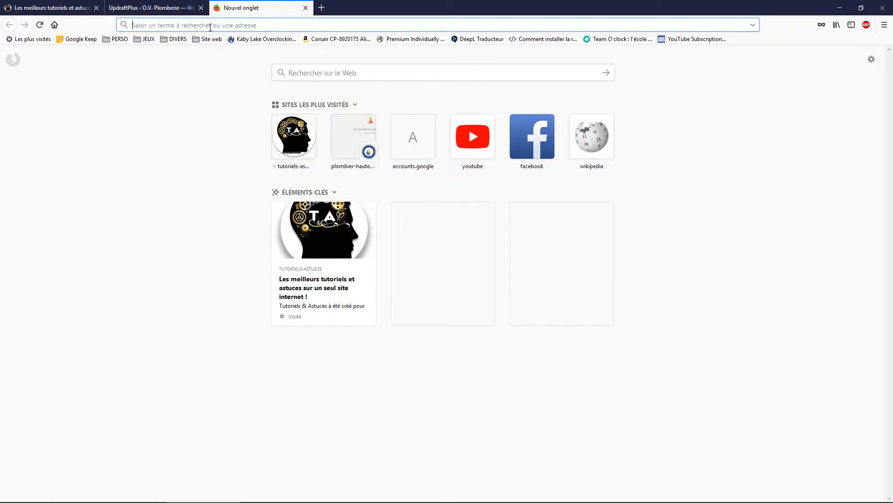
# - Search 'google drive' and open My Drive, dismissing the welcome tour
pyautogui.write('google drive')
pyautogui.press('Return')
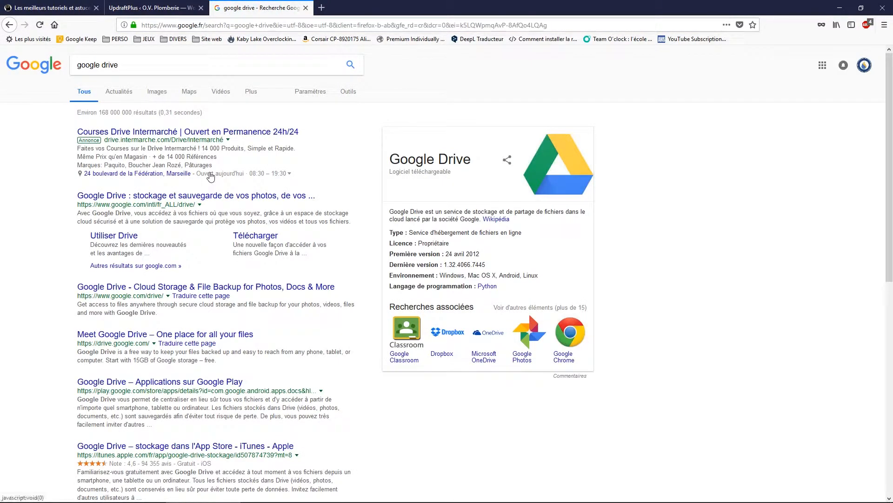
pyautogui.click(139, 286)
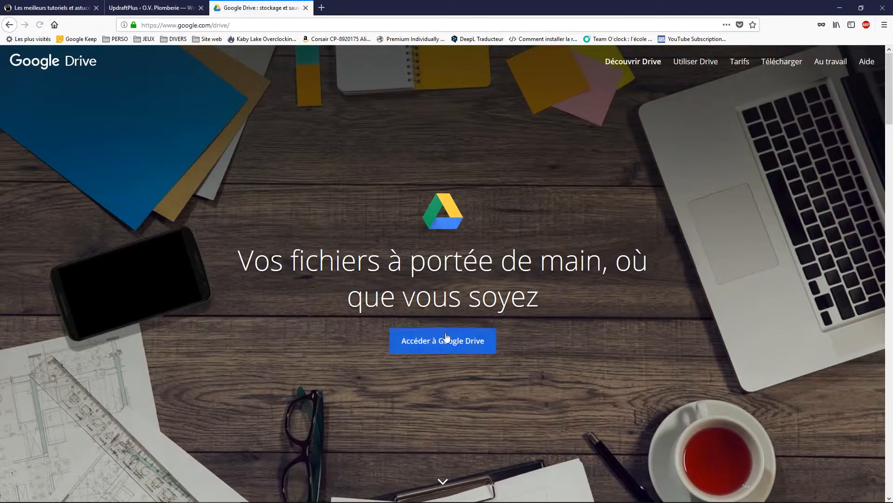
pyautogui.click(433, 343)
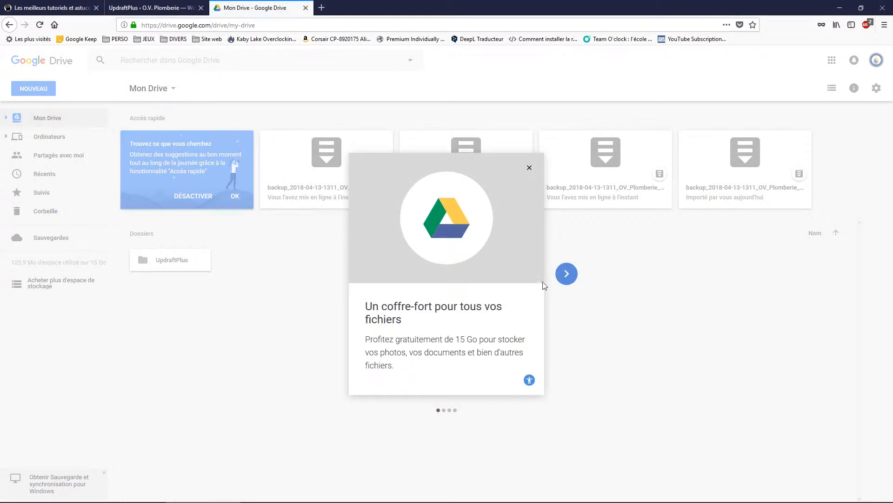
pyautogui.click(619, 369)
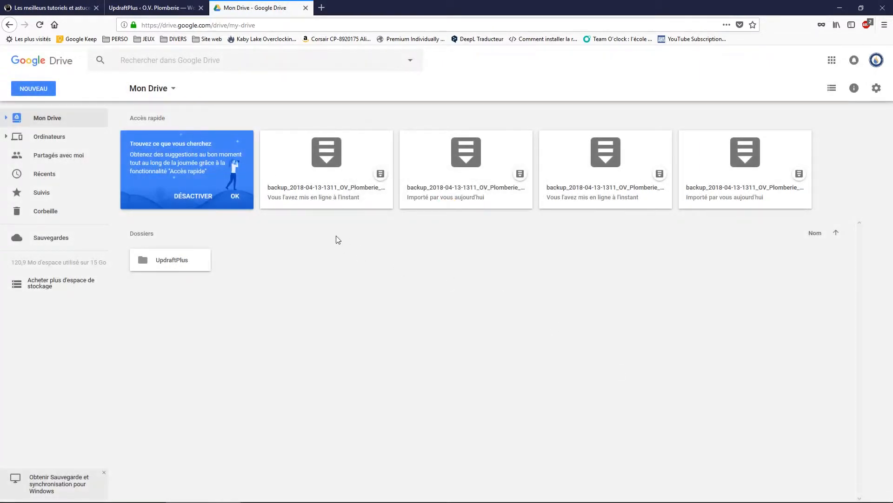
# - Select the UpdraftPlus folder in My Drive, then return to the UpdraftPlus backup page
pyautogui.click(185, 261)
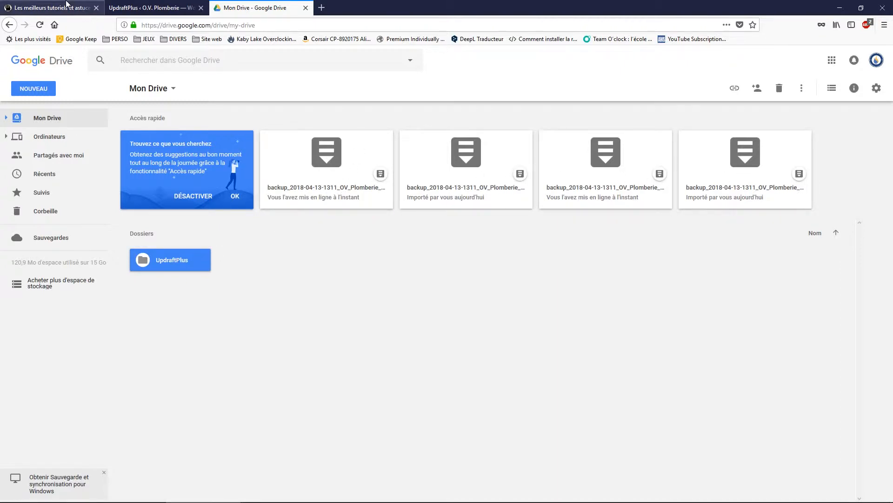
pyautogui.click(135, 6)
pyautogui.moveTo(74, 315)
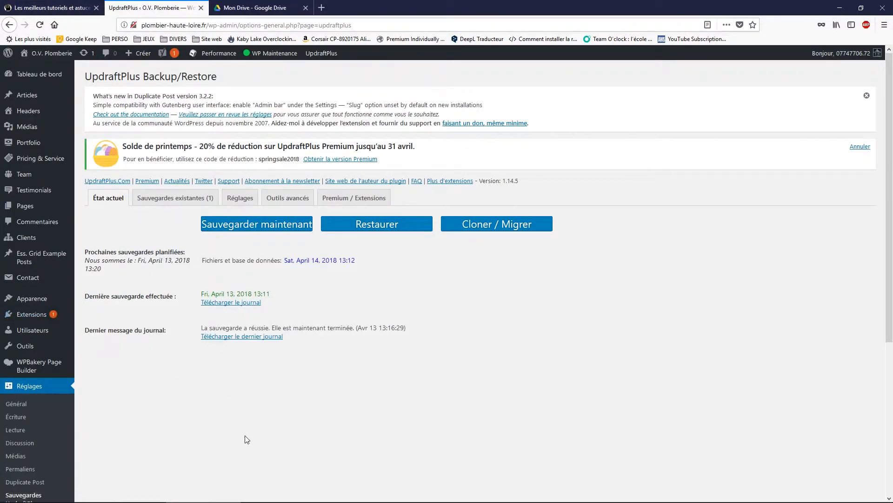
# - List the existing backups (Apr 13, 2018 13:11), check the Drive files, then open tutoriels-astuces.fr
pyautogui.click(386, 223)
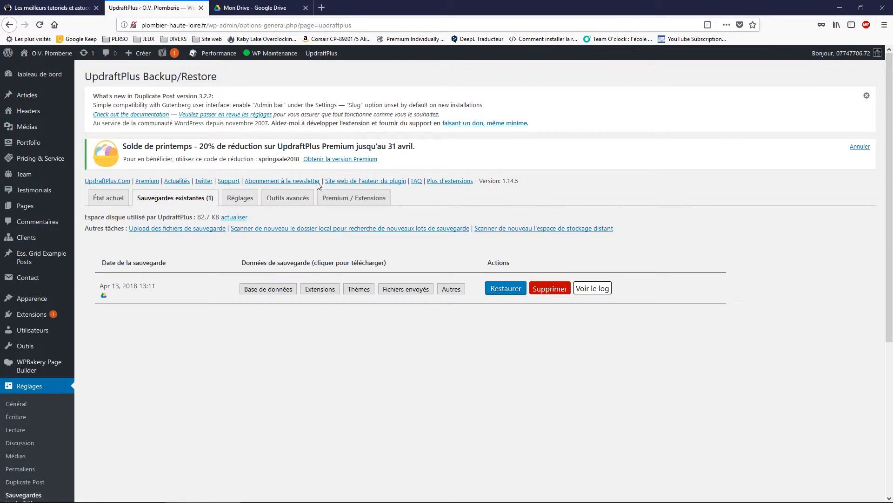
pyautogui.click(255, 8)
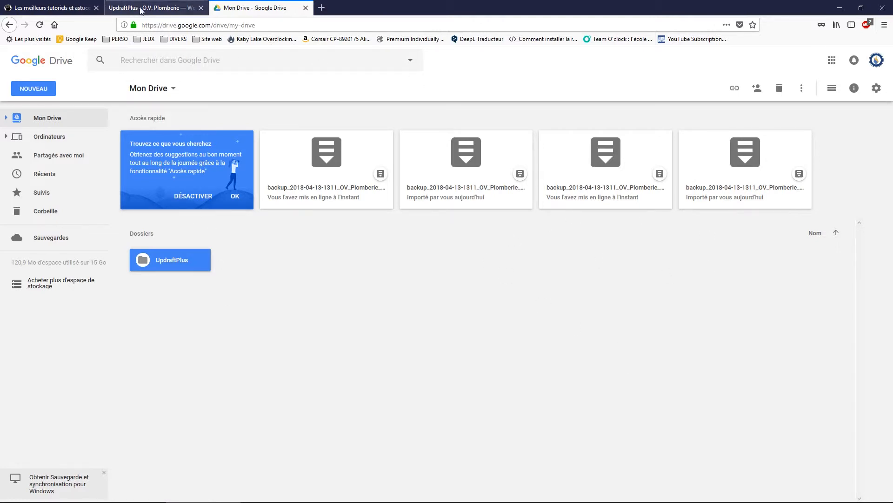
pyautogui.click(155, 8)
pyautogui.click(44, 8)
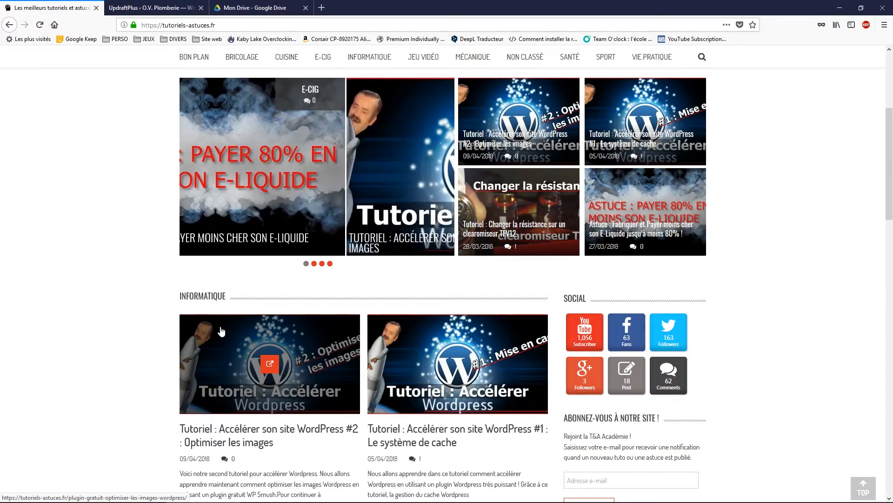